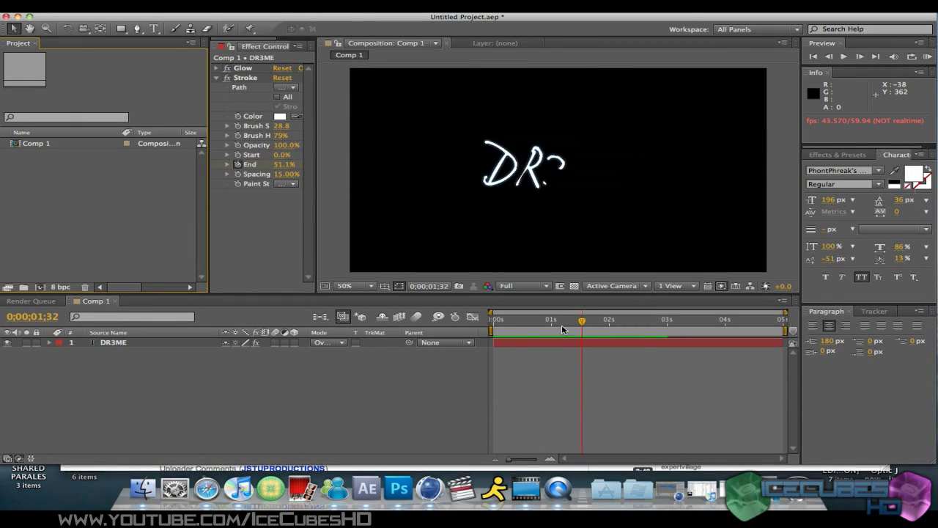
- Rewind Comp 1 to 0;00;00;00 and play the DR3ME stroke write-on preview
left_click_drag(563, 329, 472, 318)
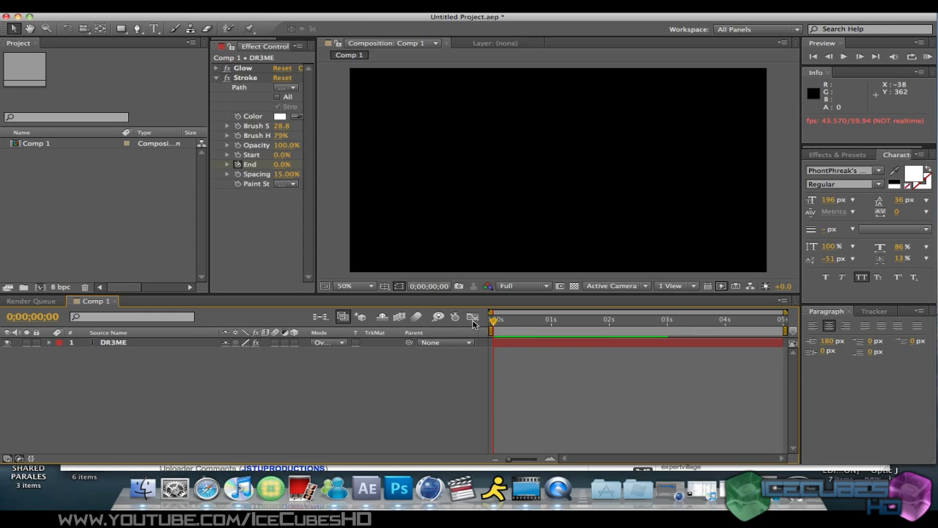
key("space")
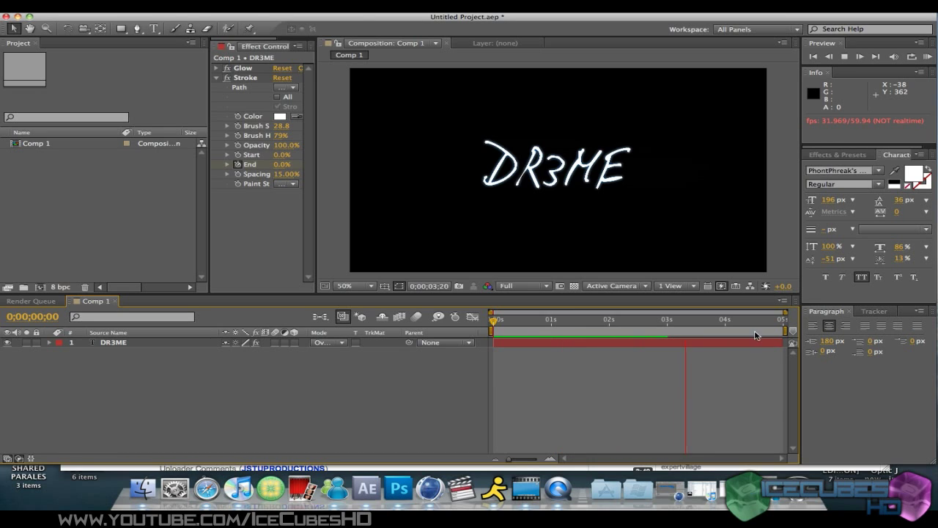
- Stop the preview, scrub Comp 1 to where DR3M is drawn, and begin a new composition
left_click(506, 319)
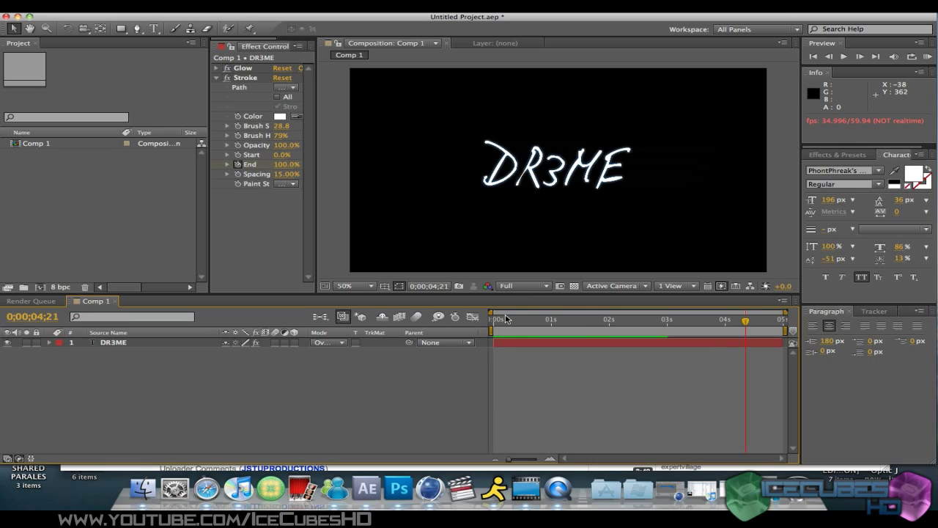
left_click_drag(506, 319, 570, 322)
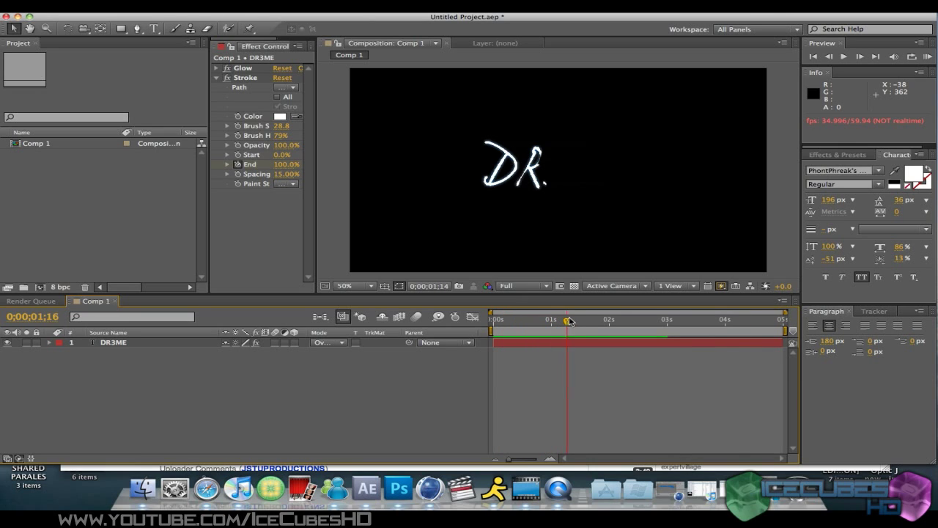
mouse_move(570, 321)
left_mouse_down()
mouse_move(635, 321)
mouse_move(493, 321)
left_mouse_up()
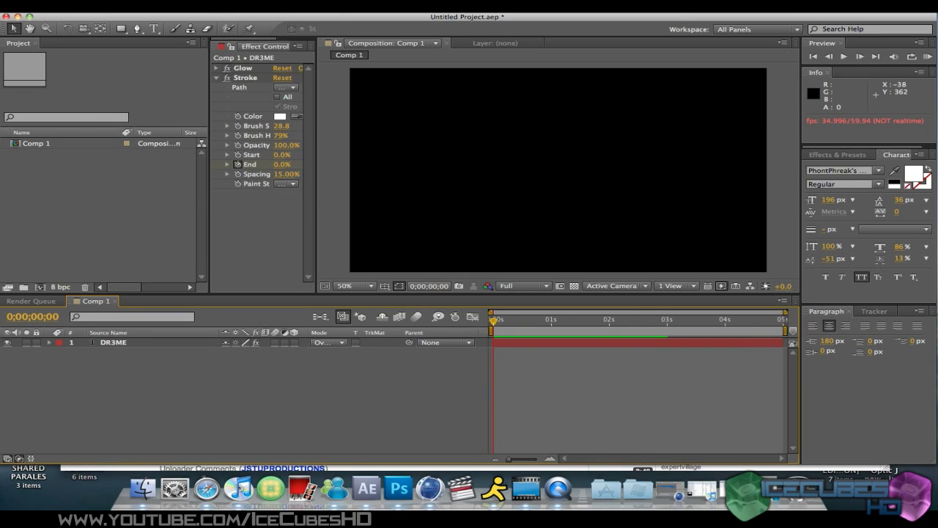
left_click(198, 17)
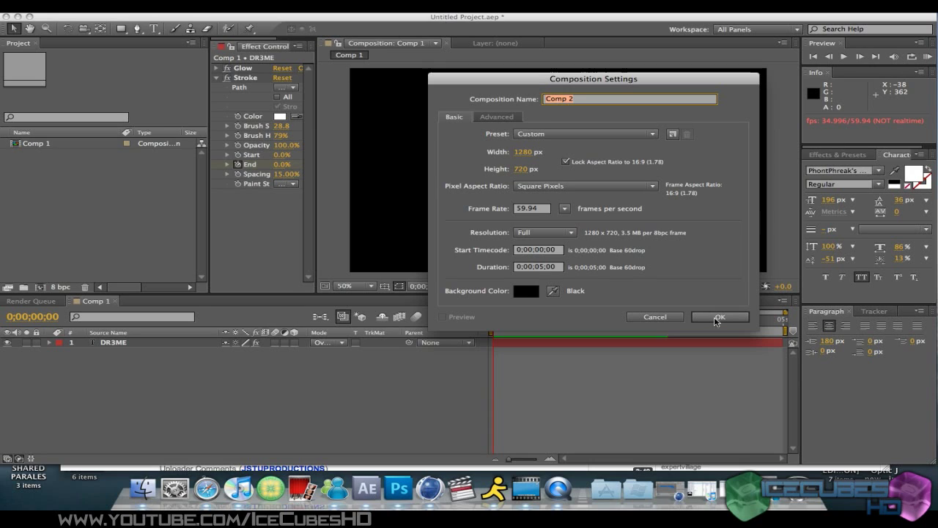
- Set the new composition to 29.97 fps and create Comp 2
left_click(565, 208)
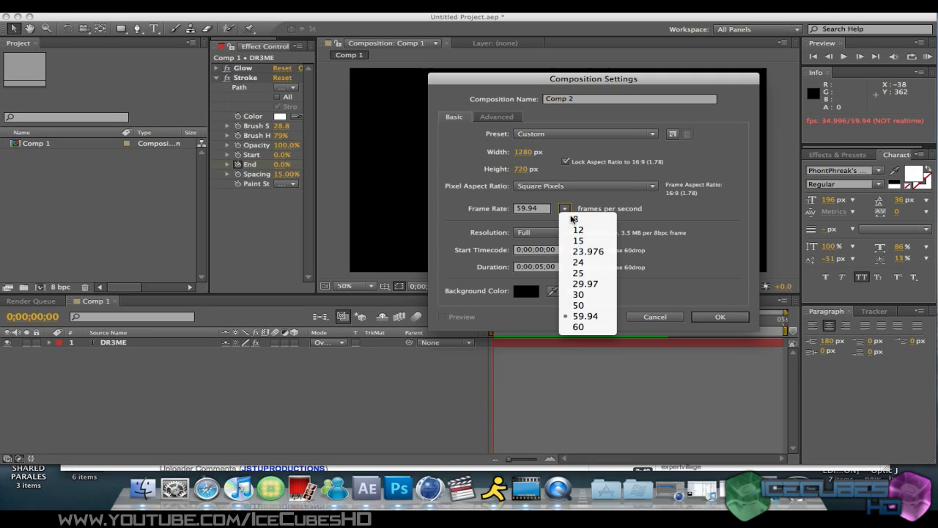
left_click(598, 283)
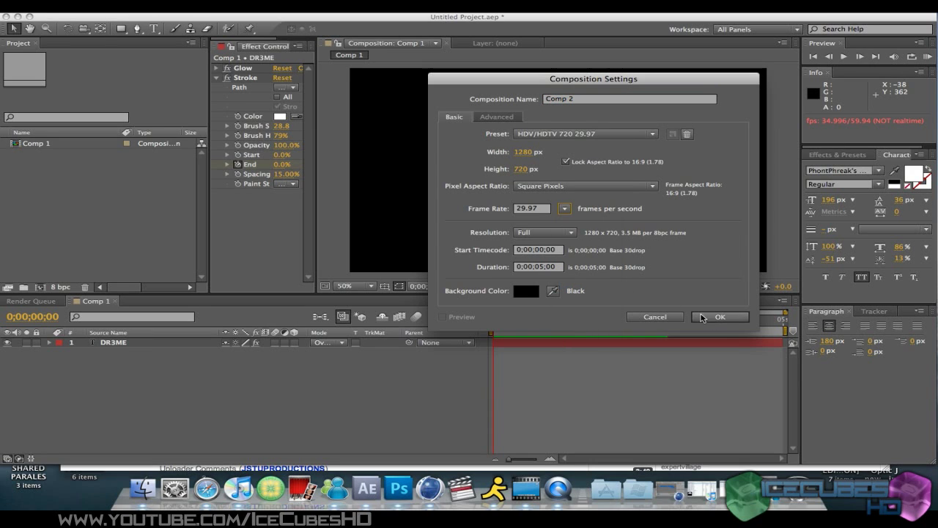
left_click(720, 317)
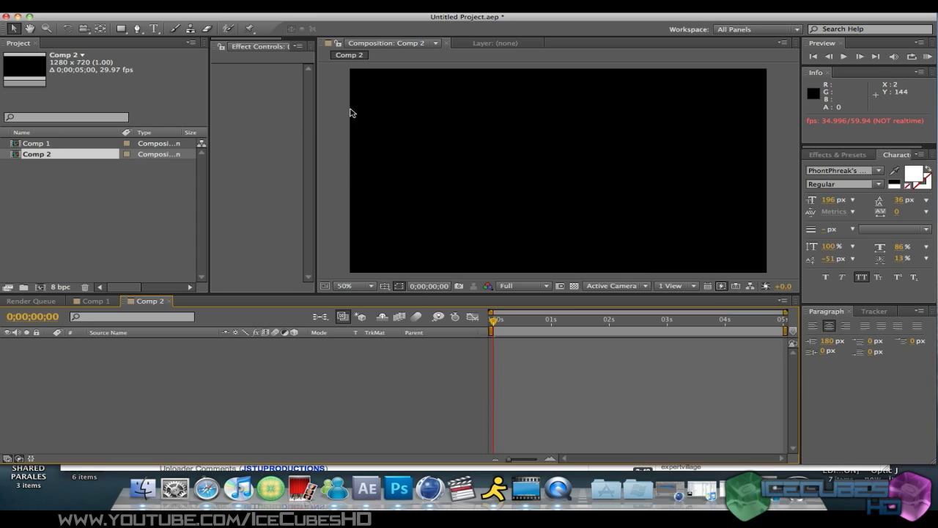
left_click(251, 12)
mouse_move(308, 20)
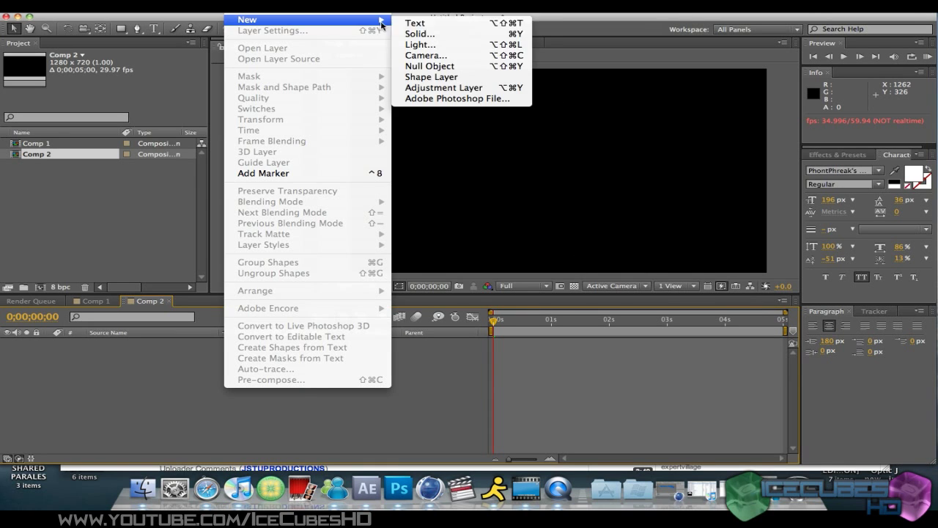
- Add a text layer reading 'DR3ME' to Comp 2 and finish editing it
left_click(415, 23)
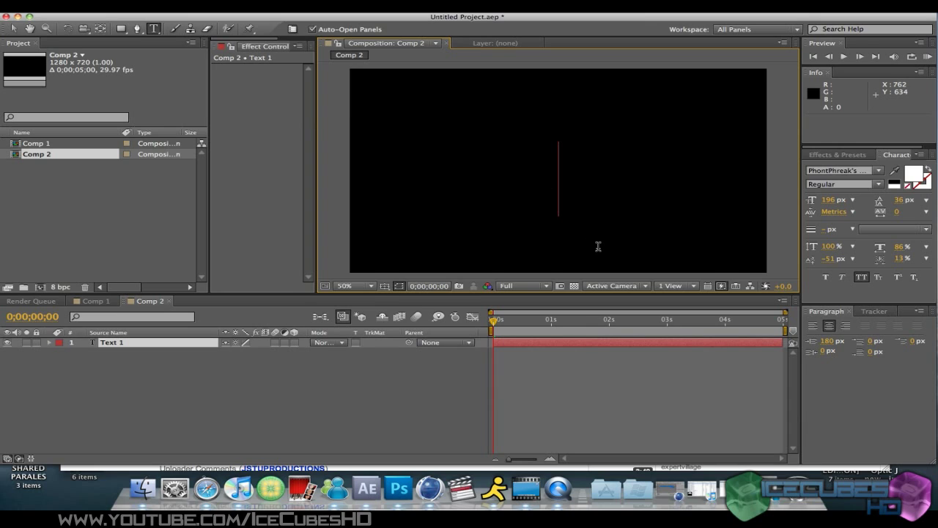
type("DR")
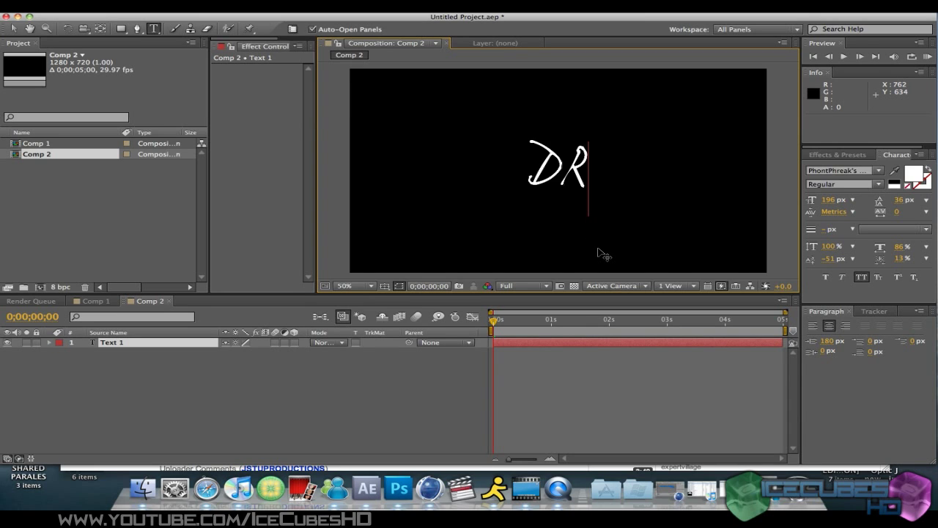
type("3ME")
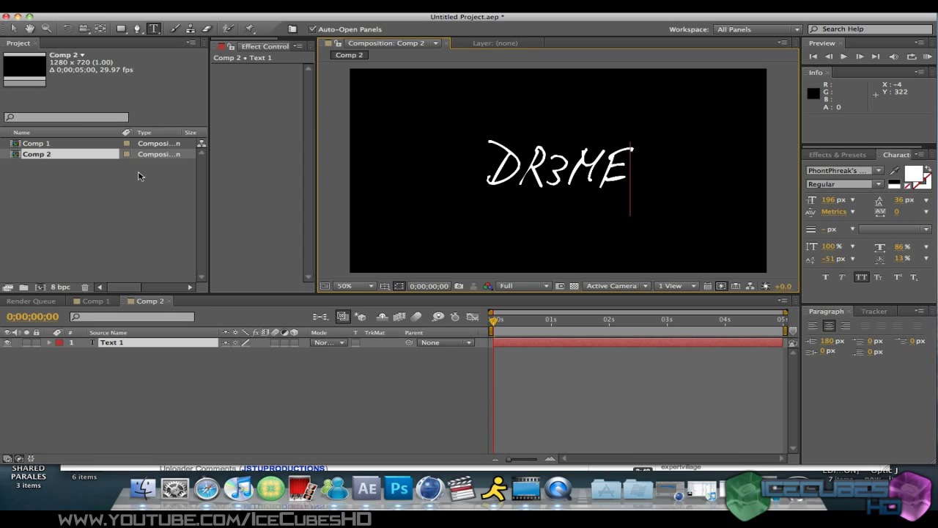
left_click(109, 214)
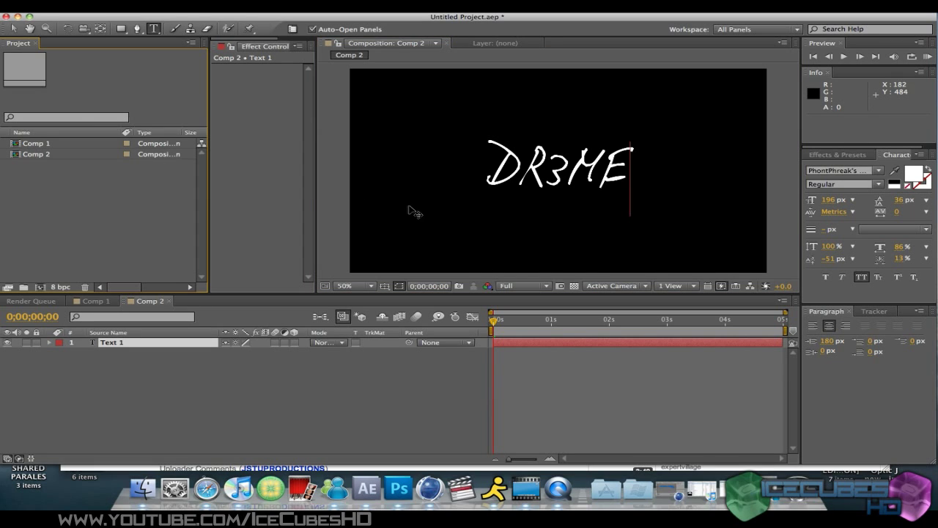
left_click(861, 401)
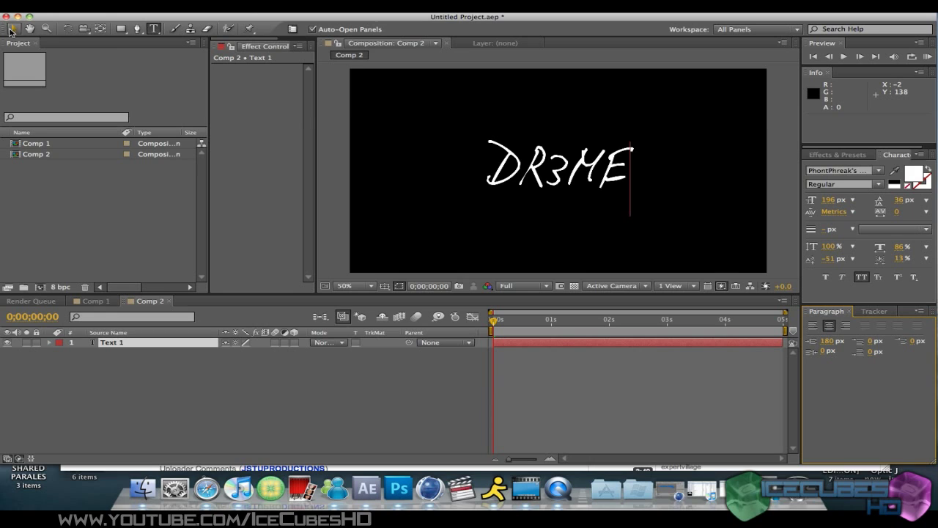
left_click(12, 30)
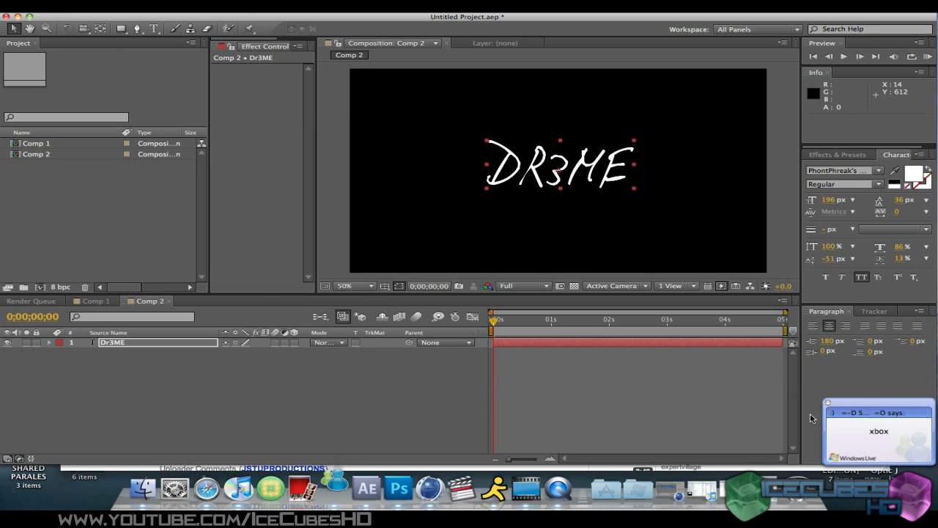
- Select the Pen tool and adjust the viewer zoom and pan over the DR3ME text
left_click(138, 29)
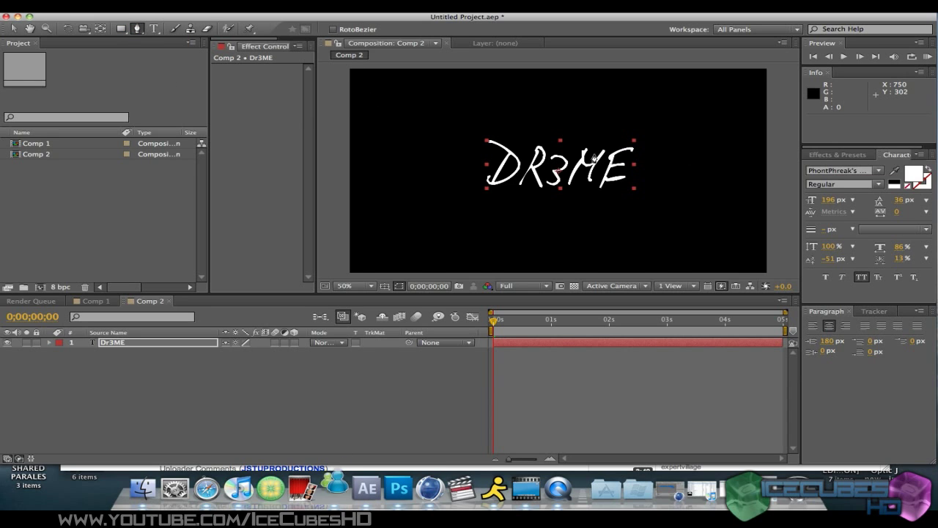
key("period")
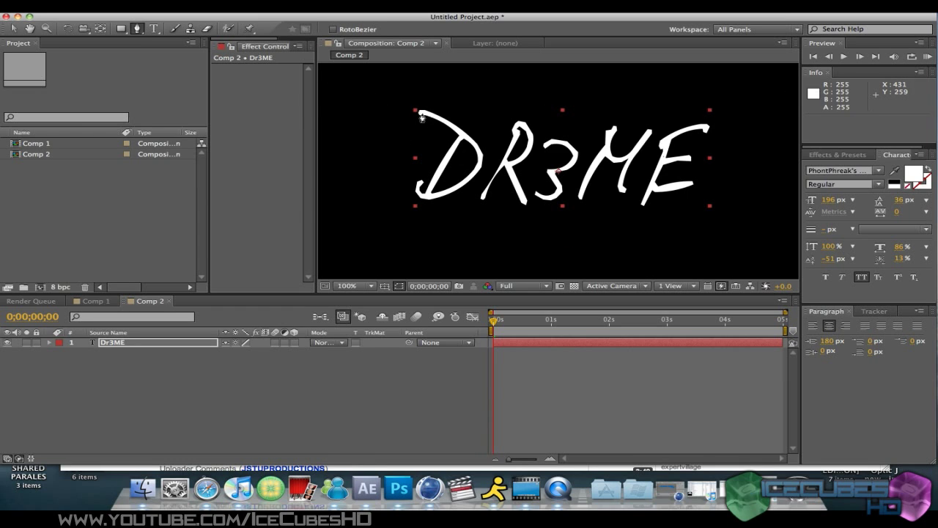
key("period")
key("comma")
key("h")
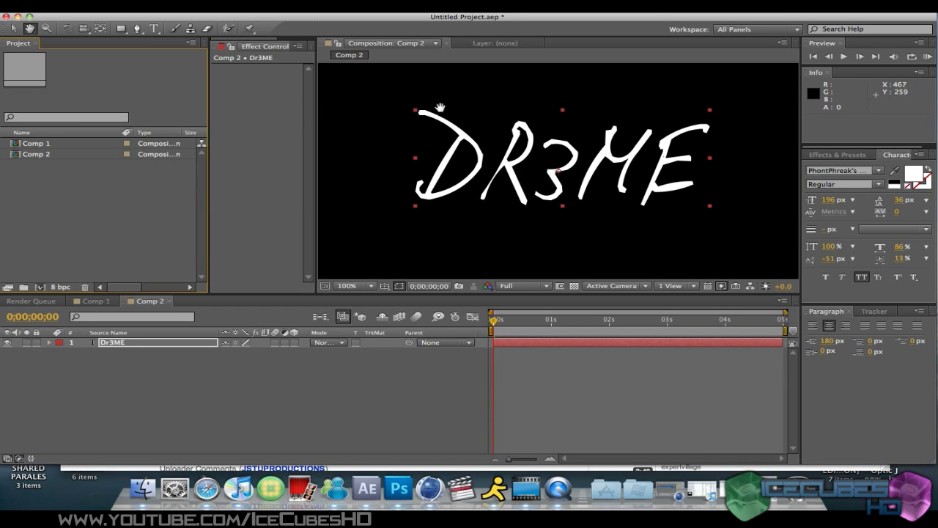
mouse_move(440, 108)
left_mouse_down()
mouse_move(411, 113)
mouse_move(452, 144)
mouse_move(416, 133)
mouse_move(433, 140)
left_mouse_up()
- Zoom to 200% on the letter D and place the first mask point at its top
key("g")
key("period")
mouse_move(353, 94)
left_mouse_down()
mouse_move(395, 119)
mouse_move(415, 102)
left_mouse_up()
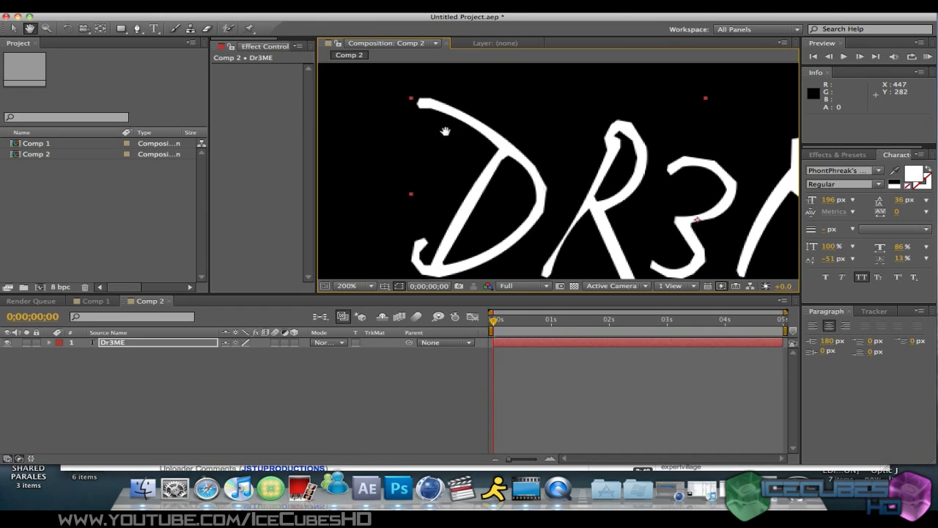
left_click(415, 102)
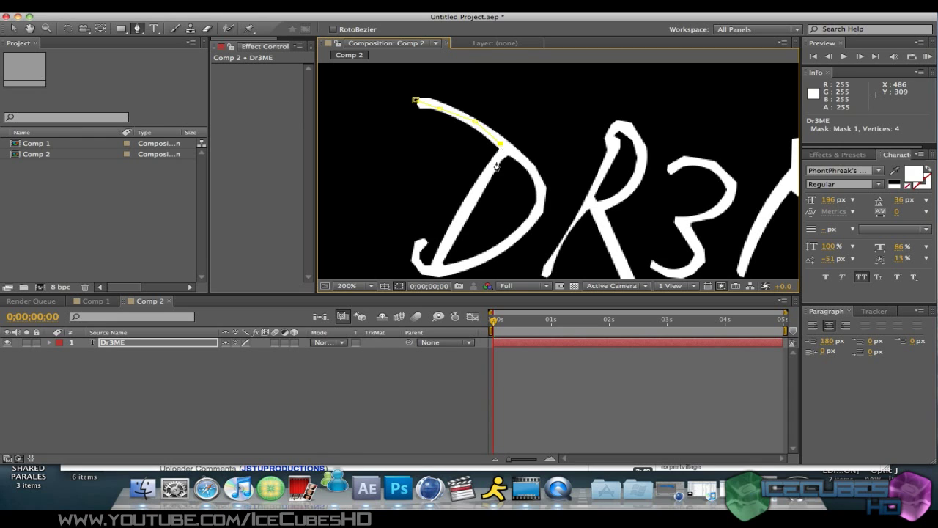
- Trace Mask 1 points down the D's diagonal, lower-left corner and upper right
left_click(476, 185)
left_click(451, 237)
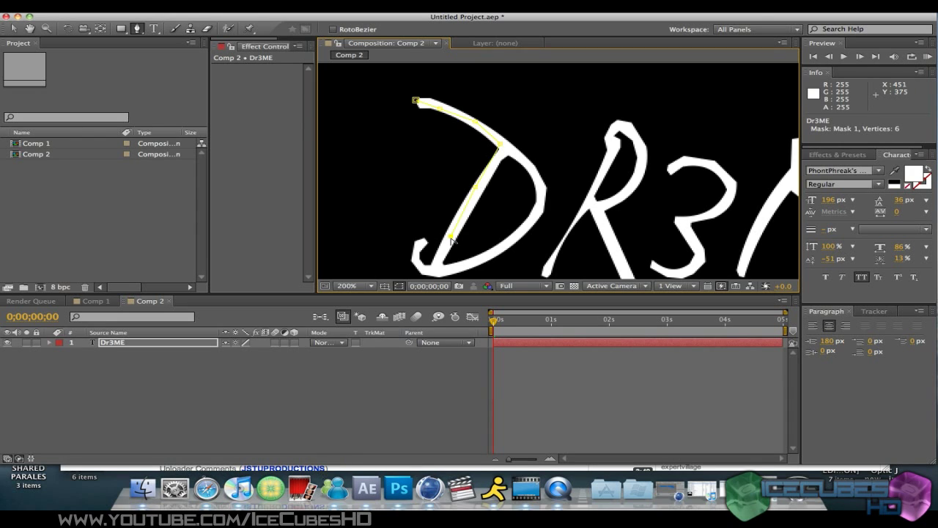
left_click(415, 263)
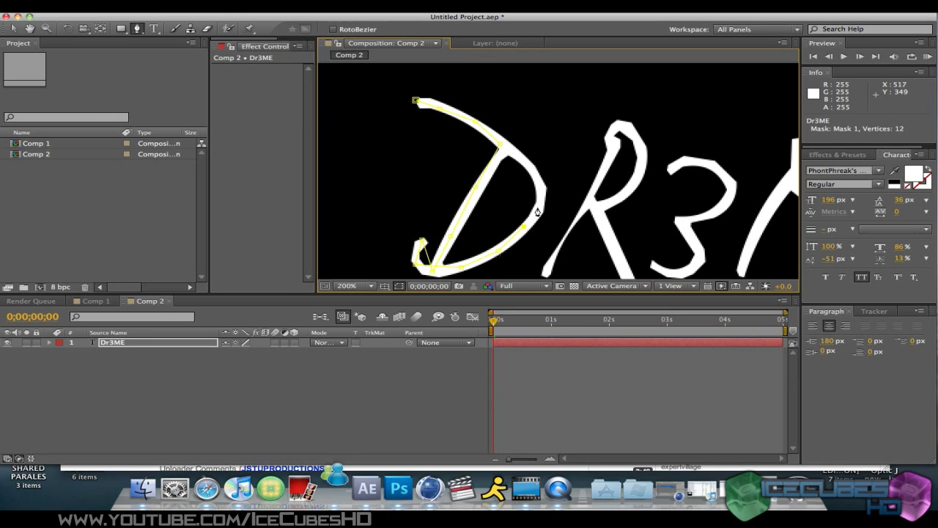
left_click(544, 167)
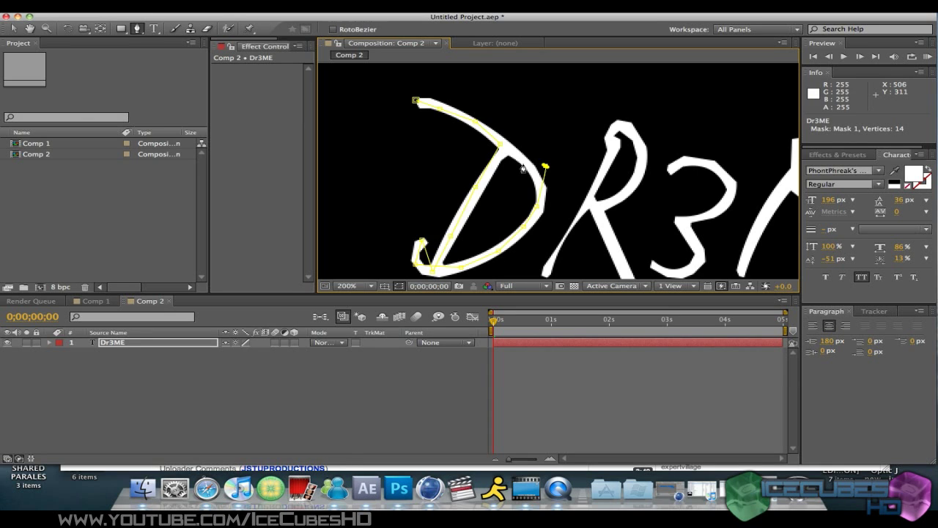
left_click(511, 154)
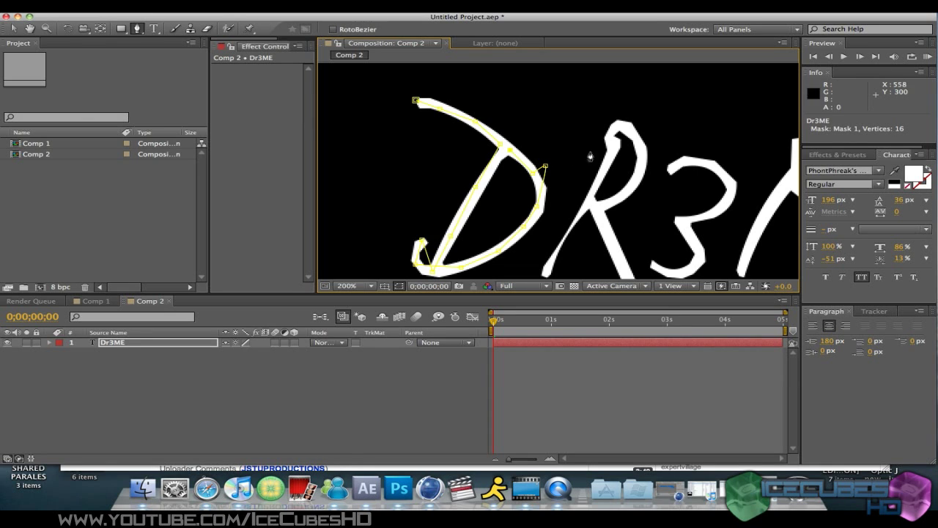
- Extend the mask down the R's stem, through its leg and around its bowl
left_click(618, 126)
left_click(601, 161)
left_click(583, 201)
left_click(567, 233)
left_click(548, 267)
left_click(594, 207)
left_click(630, 276)
left_click(615, 207)
left_click(635, 180)
left_click(644, 158)
left_click(640, 129)
- Carry the mask across the 3's top, middle and bottom curve toward the M
left_click(644, 152)
left_click(671, 170)
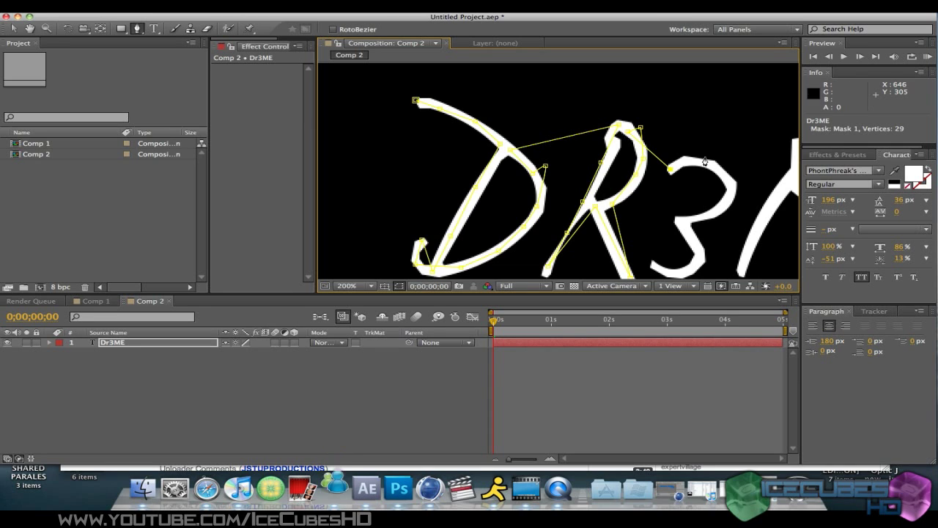
left_click(717, 168)
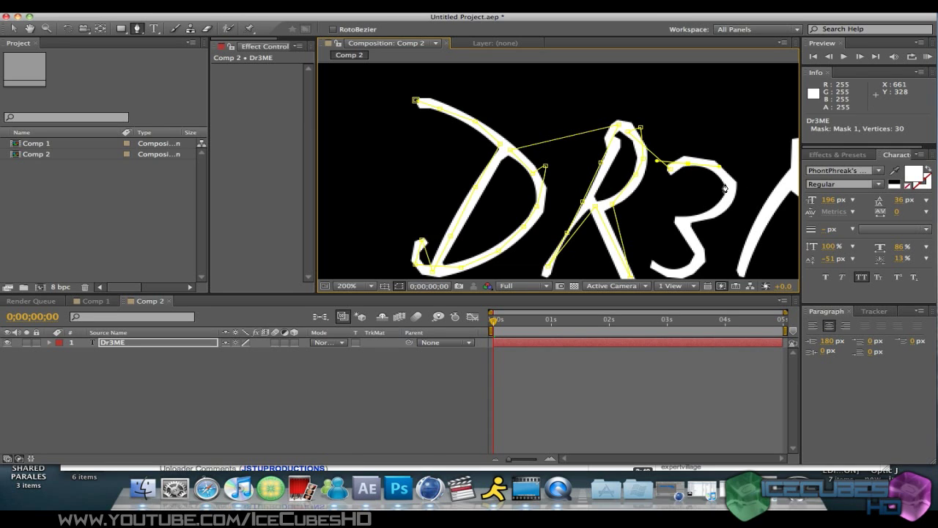
left_click(725, 179)
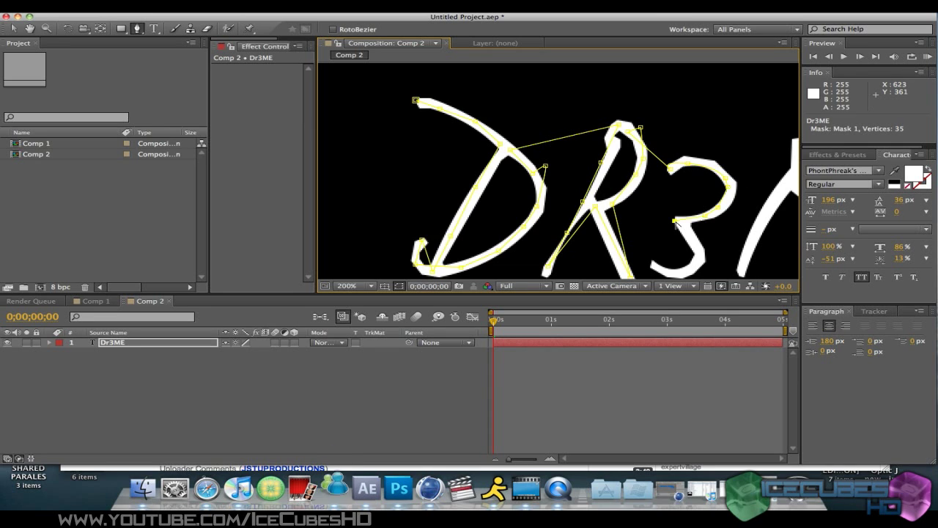
left_click(694, 247)
left_click(669, 273)
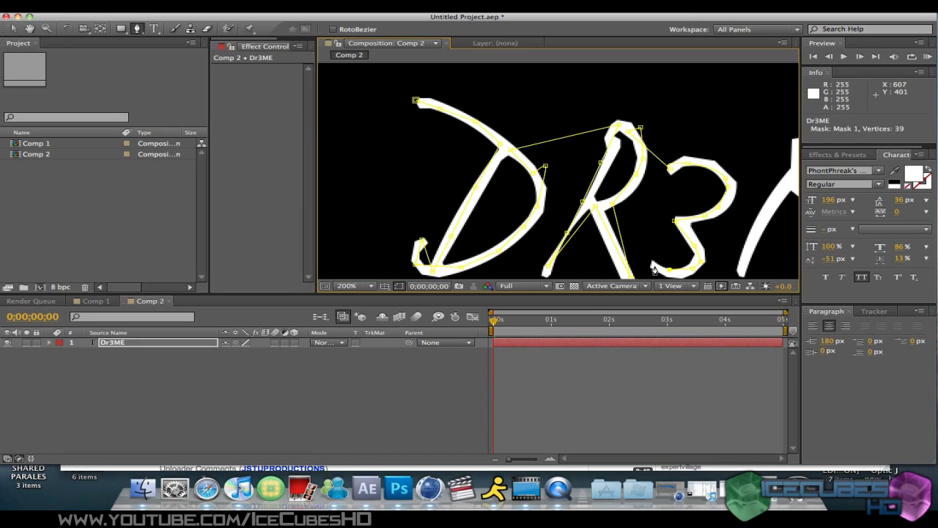
left_click(742, 269)
left_click(765, 232)
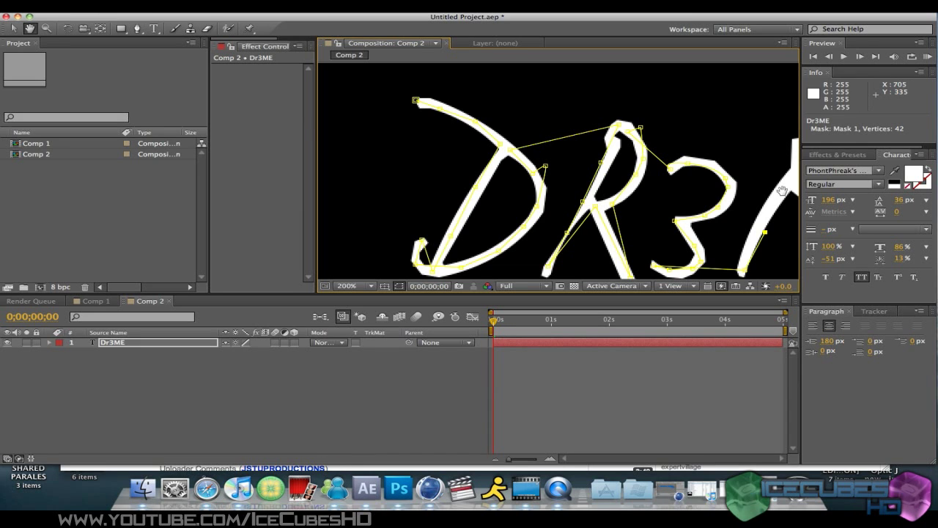
- Pan to the M and trace its strokes with mask points down to its foot
left_click_drag(768, 219, 475, 183)
left_click(486, 154)
left_click(495, 129)
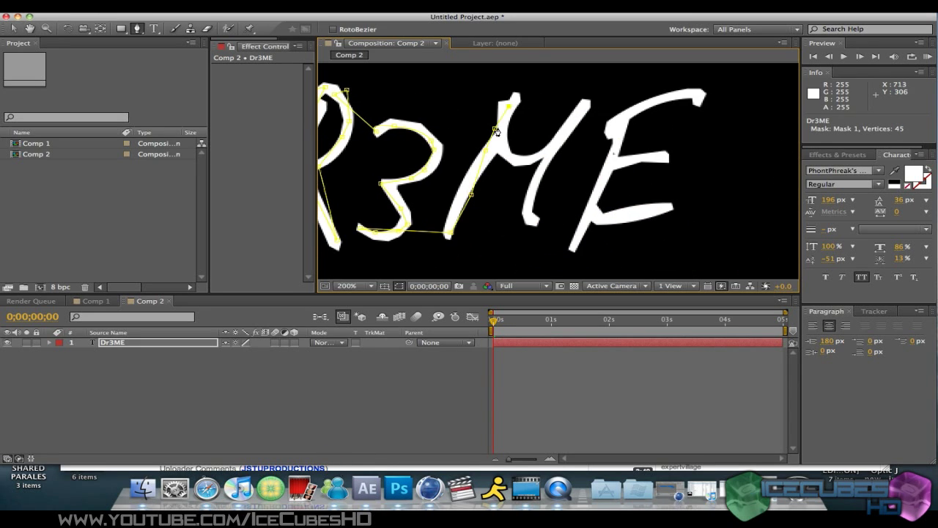
left_click(502, 151)
left_click(587, 102)
left_click(535, 183)
left_click(523, 208)
left_click(536, 218)
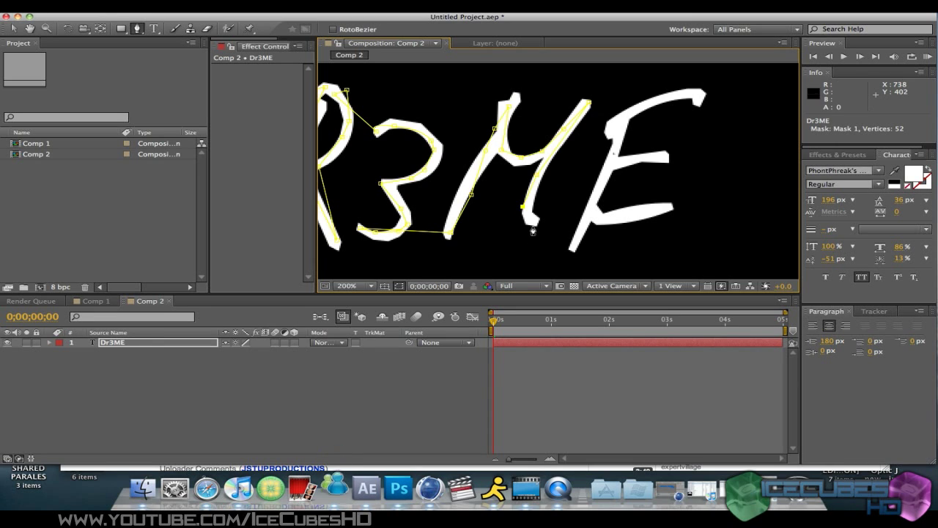
- Trace the E's stem, top curve, middle bar and lower stroke to finish the mask
left_click(573, 249)
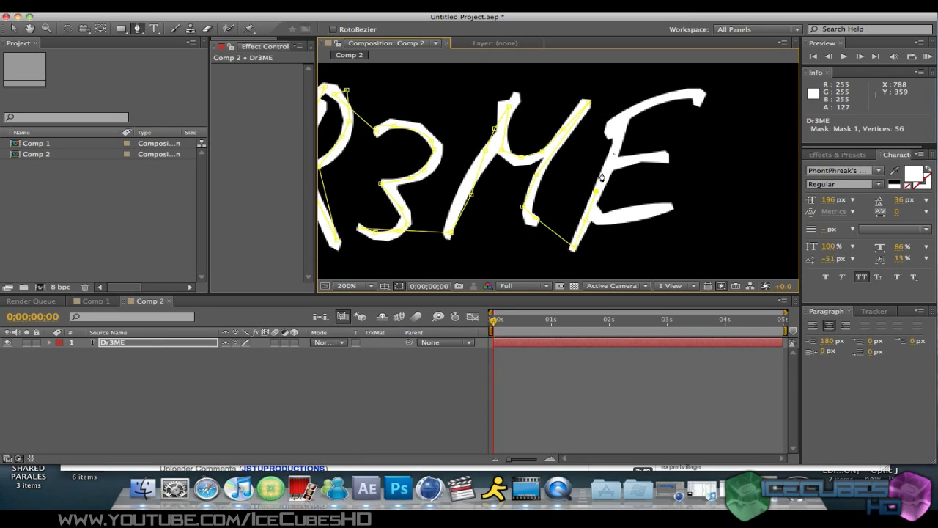
left_click(604, 163)
left_click(621, 129)
left_click(642, 106)
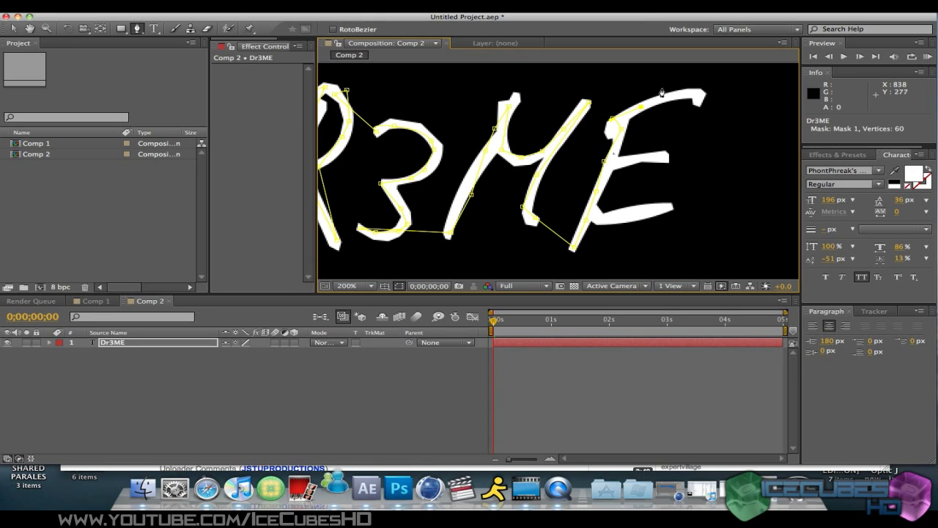
left_click(690, 94)
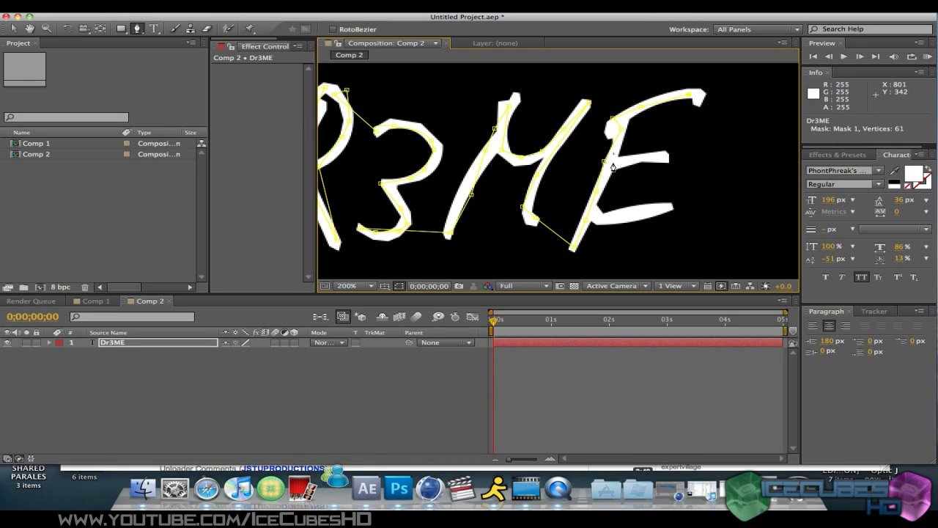
left_click(613, 160)
left_click(646, 159)
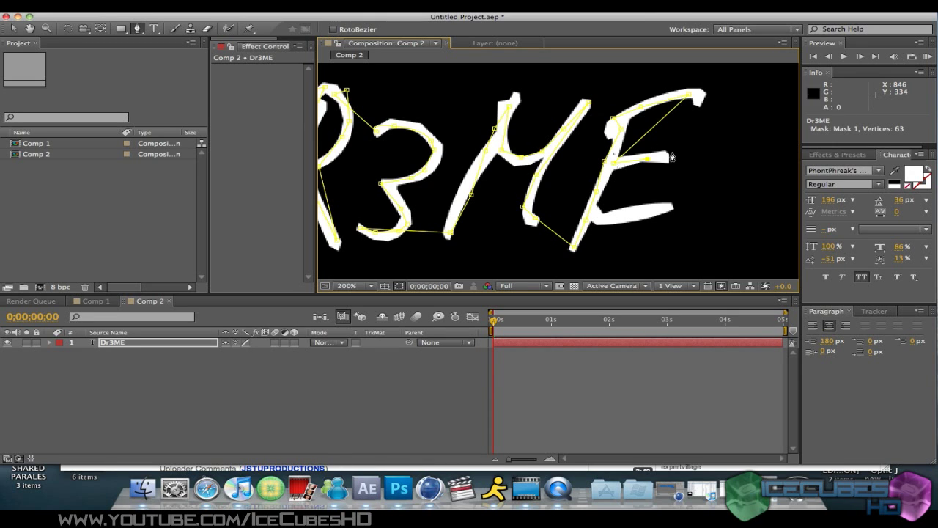
left_click(597, 214)
left_click(674, 206)
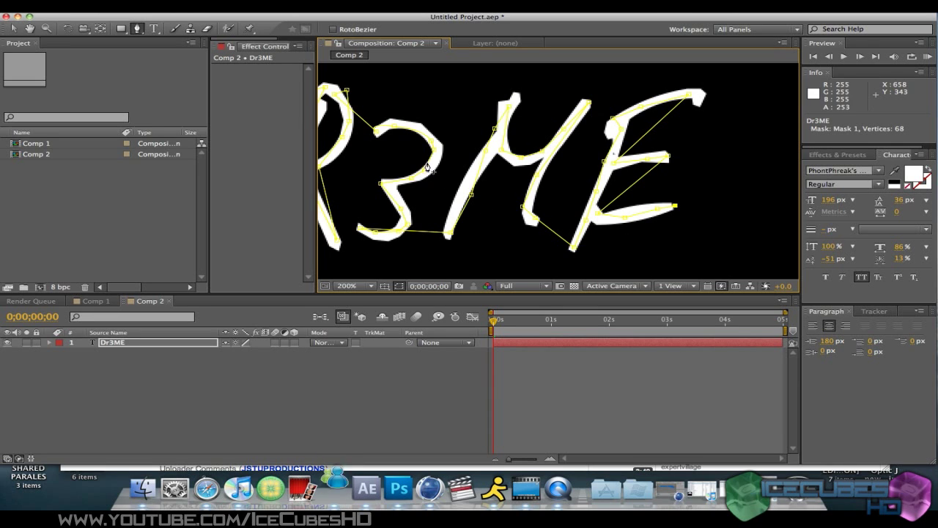
- Zoom back to 100% and center the fully traced word in the viewer
key("comma")
left_click_drag(469, 208, 511, 201)
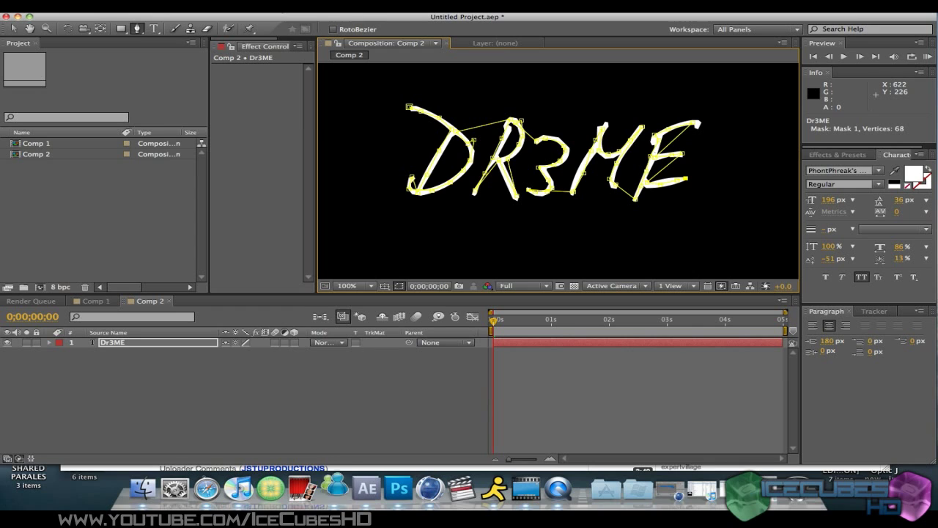
left_click(275, 6)
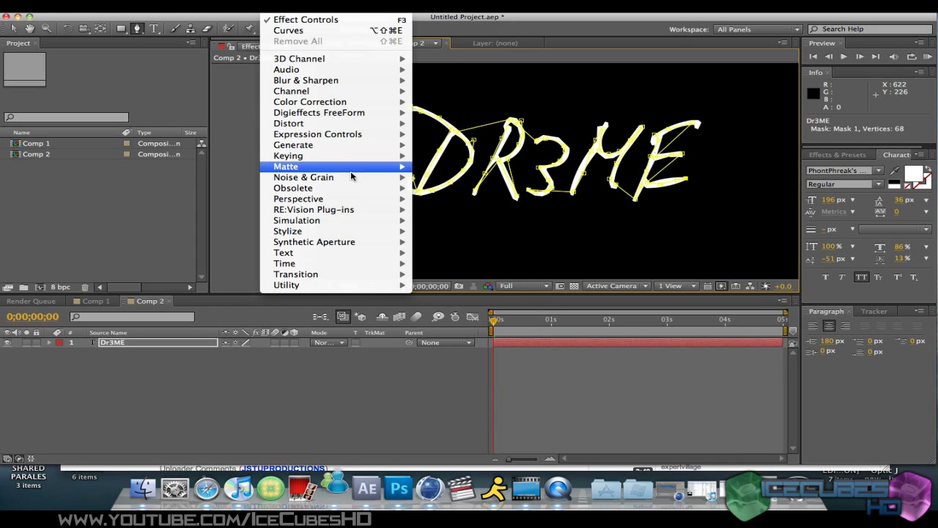
mouse_move(293, 144)
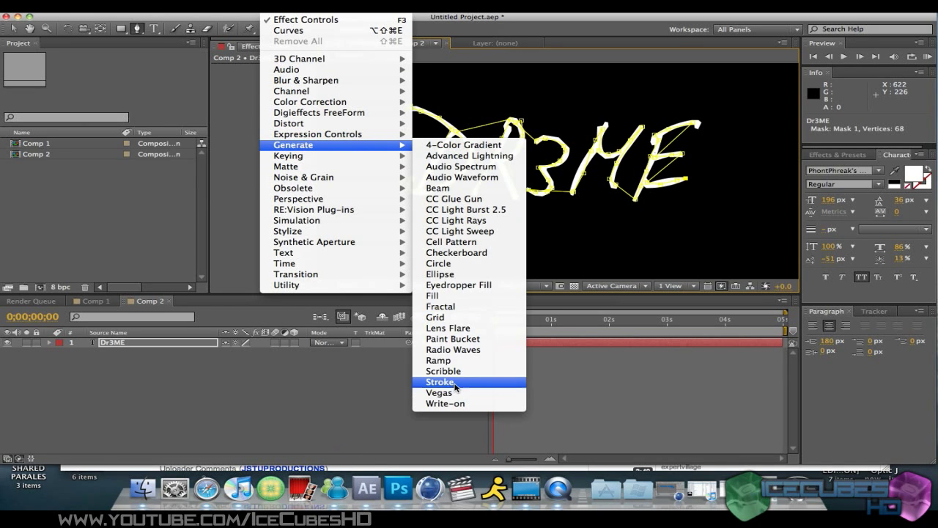
- Apply Generate > Stroke to the Dr3ME layer and preview the yellow line along Mask 1
left_click(439, 382)
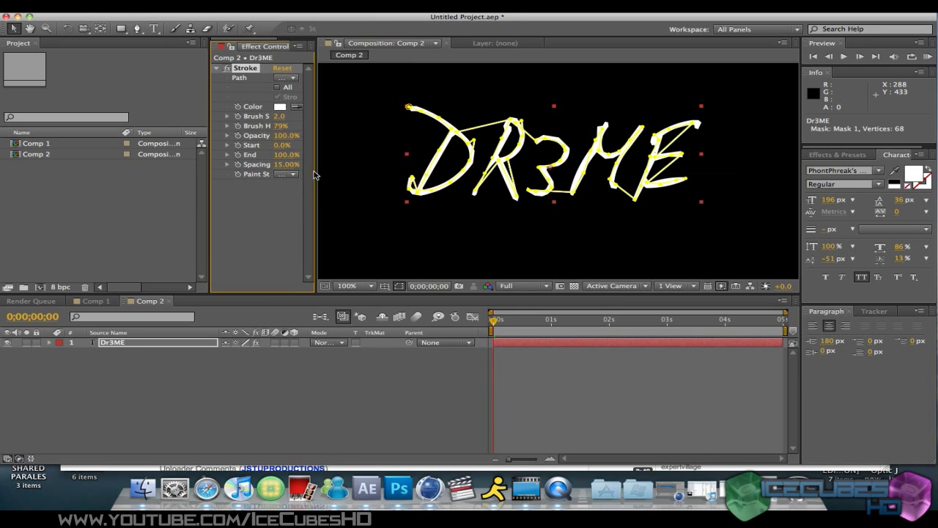
scroll(440, 191, "down", 1)
scroll(476, 192, "down", 4)
scroll(496, 187, "up", 4)
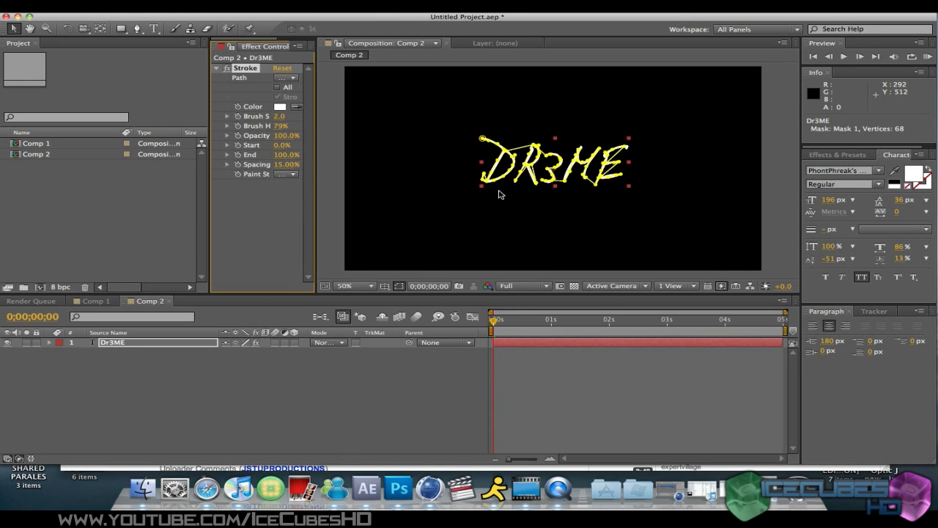
key("space")
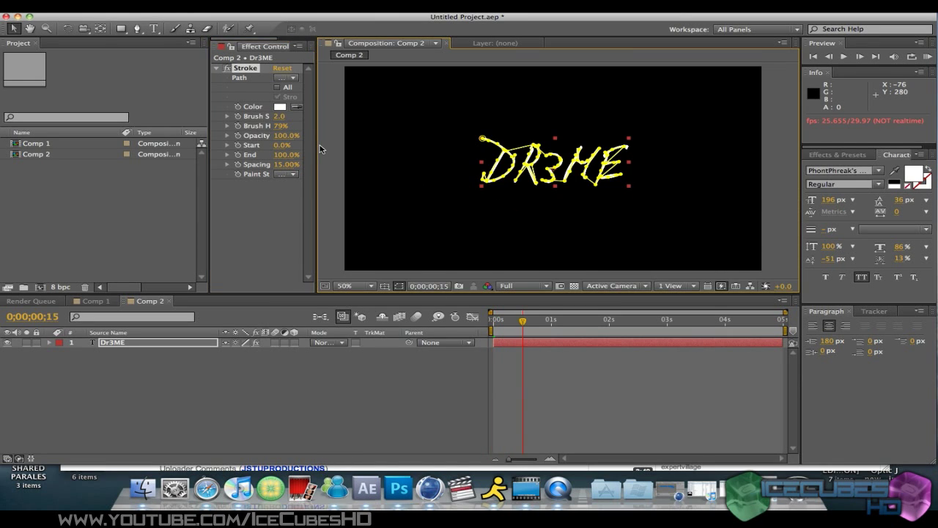
left_click_drag(317, 146, 409, 146)
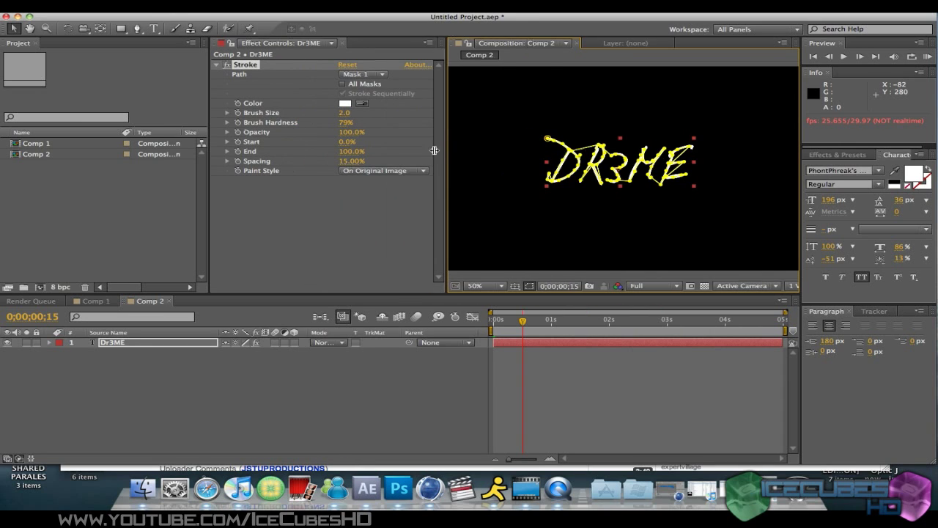
- Try Reveal Original Image paint style, revert to On Original Image, and deselect the layer
left_click(379, 171)
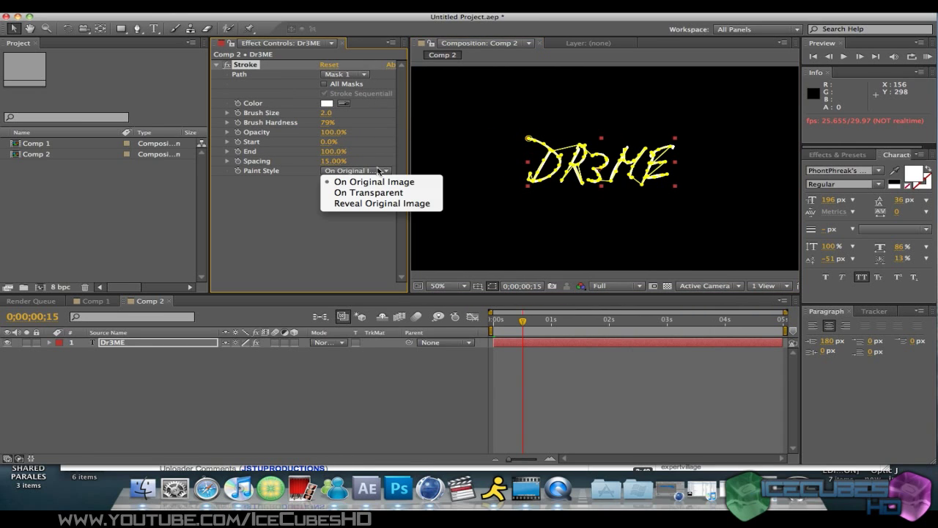
left_click(382, 204)
left_click(392, 171)
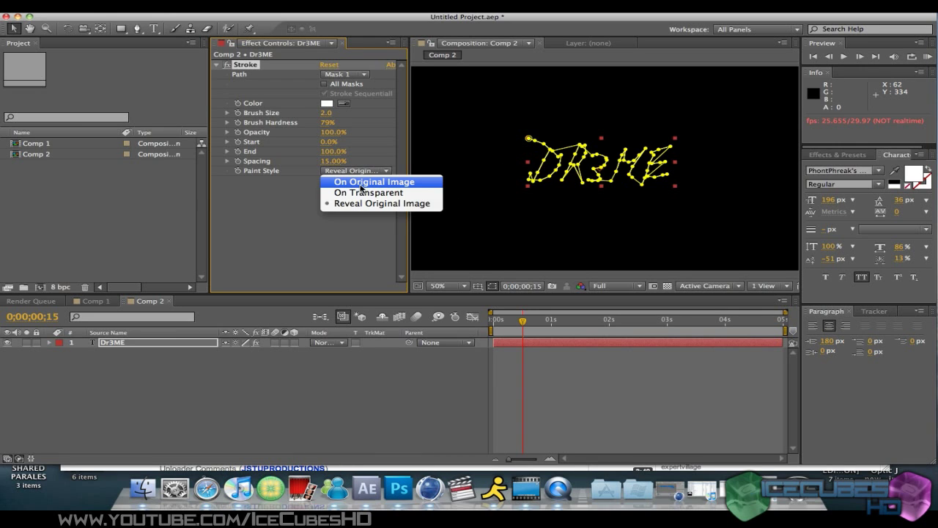
left_click(363, 184)
key("period")
key("period")
key("period")
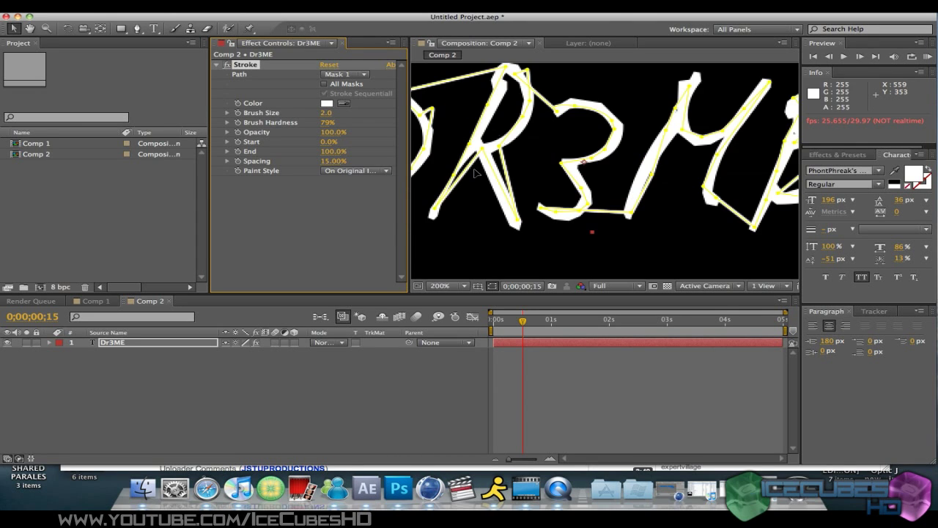
left_click(467, 234)
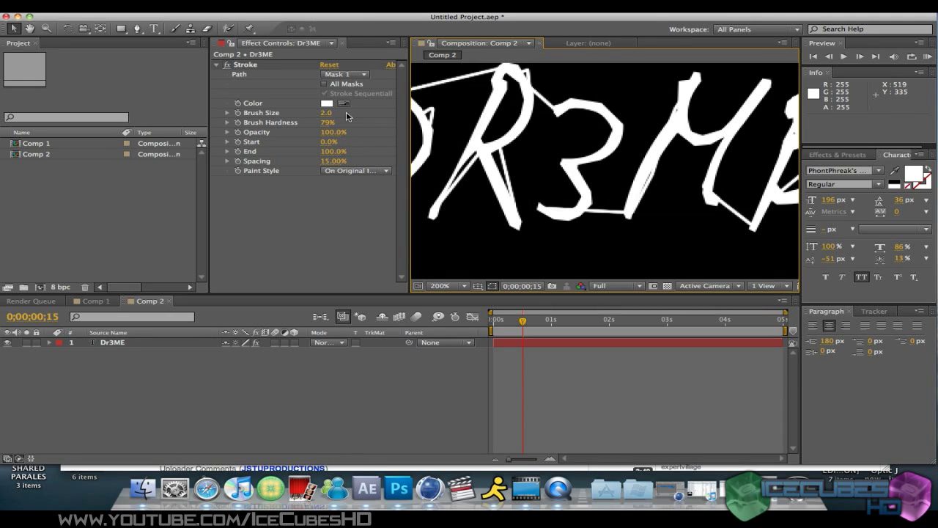
- Thin the Stroke brush to about 2 and switch Paint Style to Reveal Original Image
left_click_drag(325, 112, 326, 122)
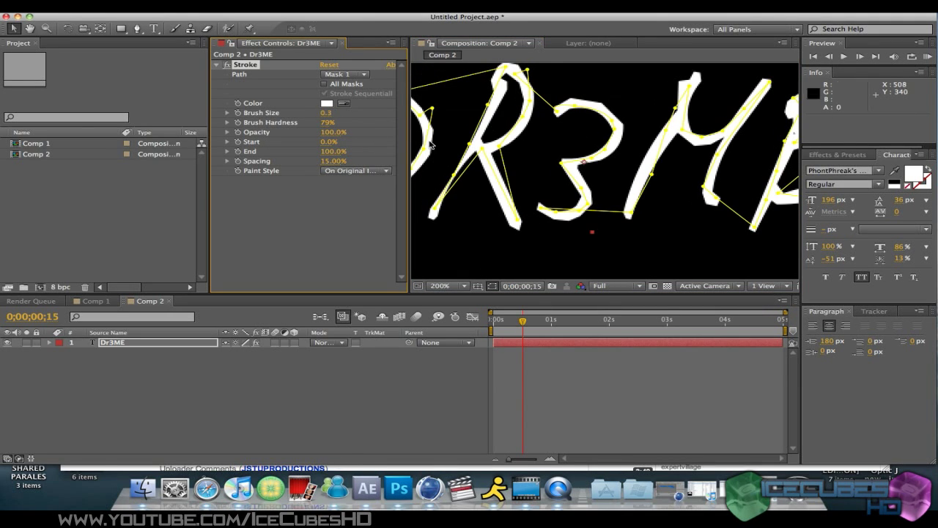
left_click(375, 172)
left_click(371, 203)
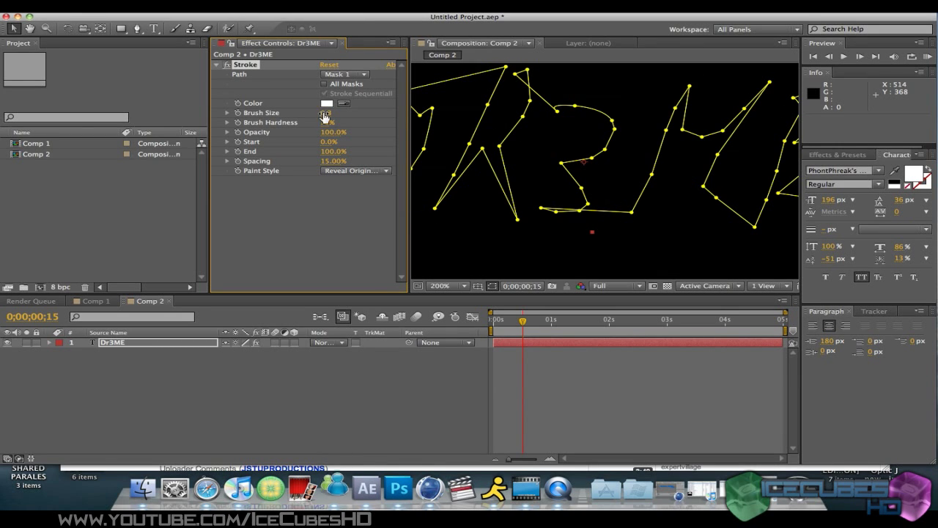
- Increase the Stroke brush size to about 30 and rewind to the start
left_click_drag(325, 113, 545, 167)
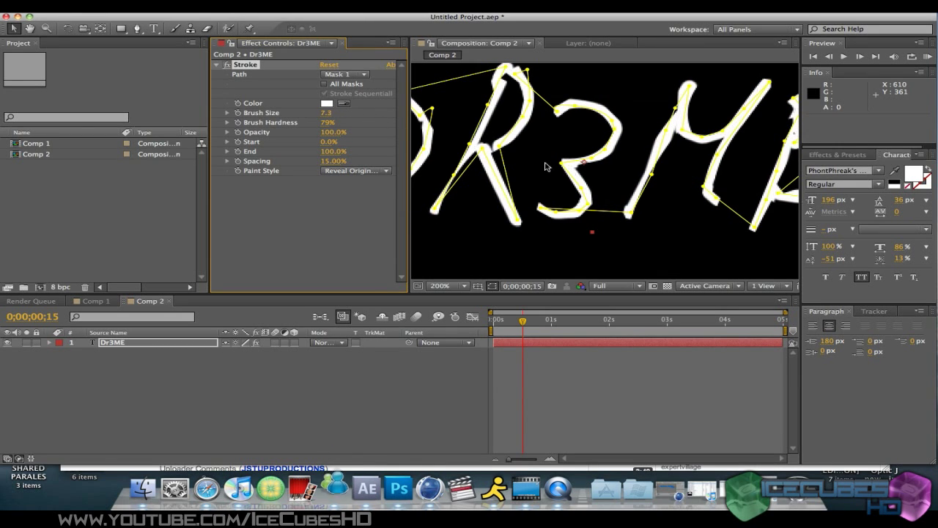
scroll(545, 166, "down", 1)
left_click_drag(325, 112, 350, 115)
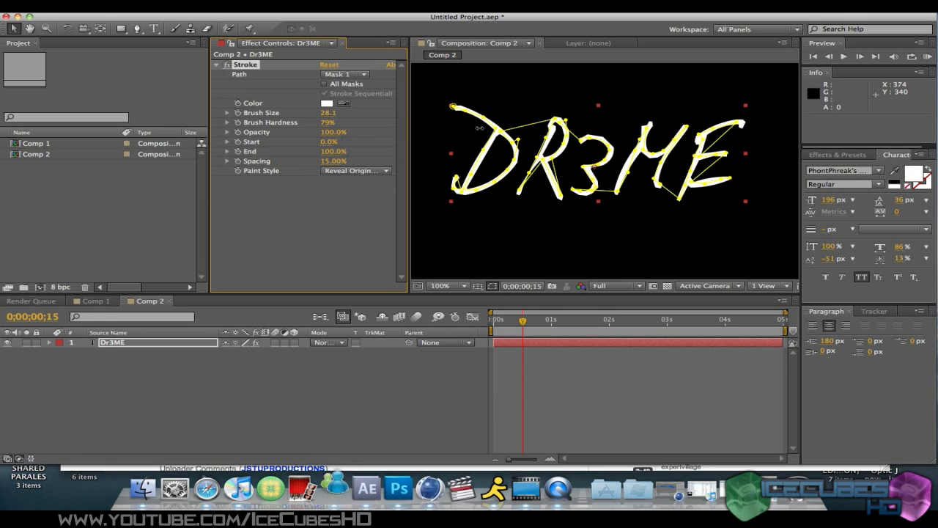
left_click_drag(320, 121, 342, 115)
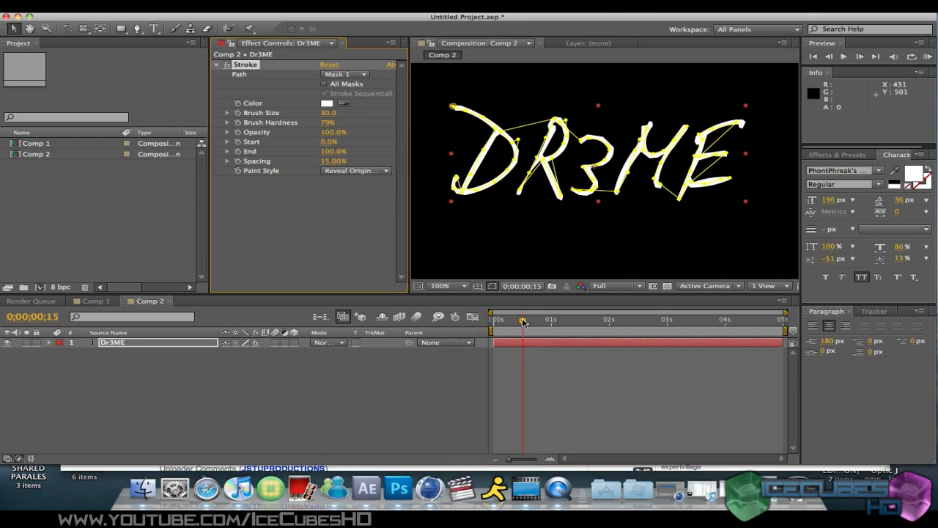
left_click_drag(523, 323, 491, 323)
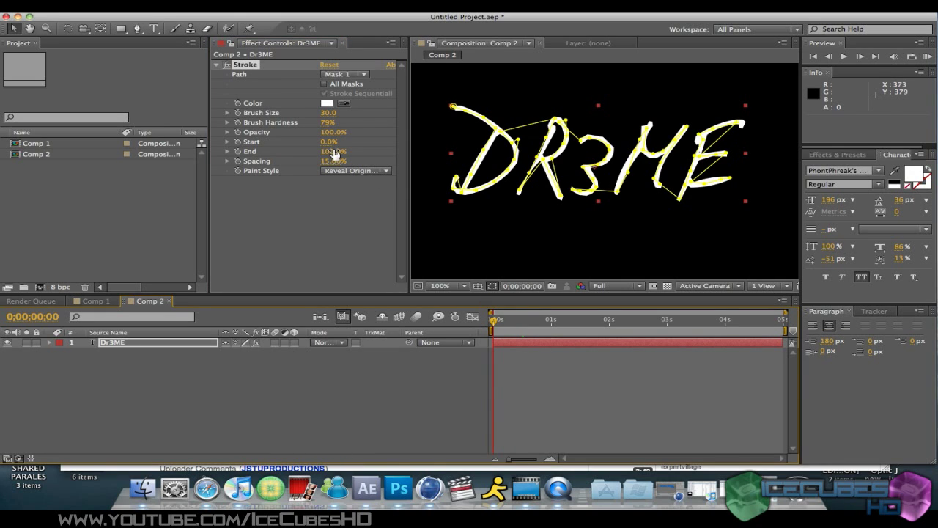
- Keyframe Stroke End at 0% at time zero and 100% at about three seconds
left_click_drag(337, 156, 240, 147)
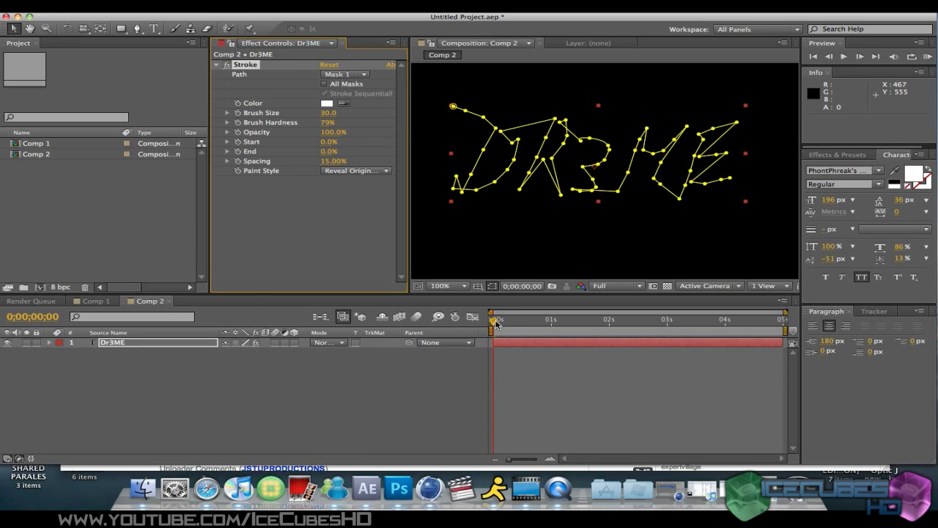
left_click(238, 152)
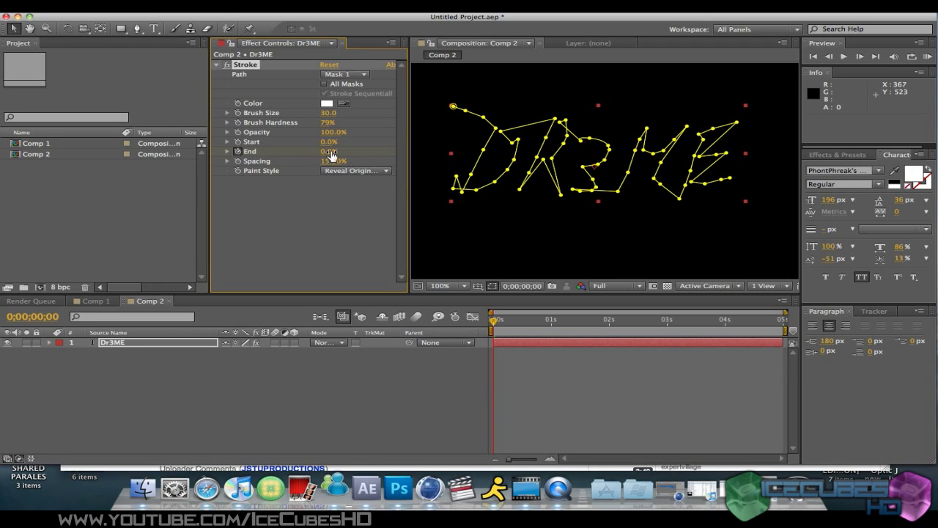
left_click_drag(492, 320, 666, 327)
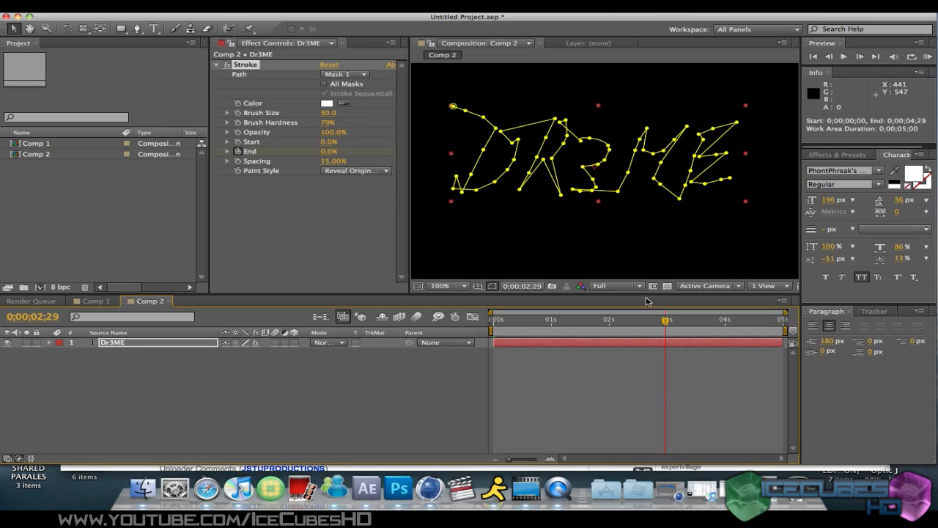
left_click(329, 152)
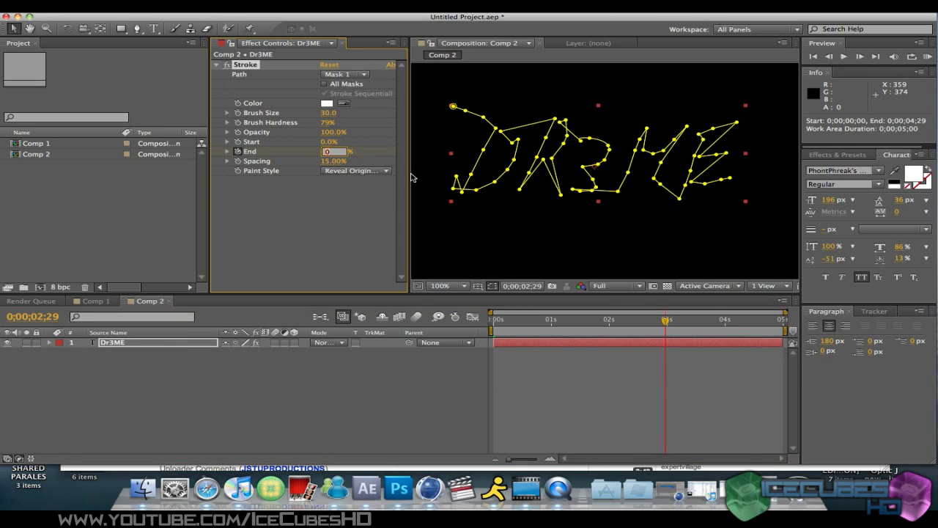
type("100")
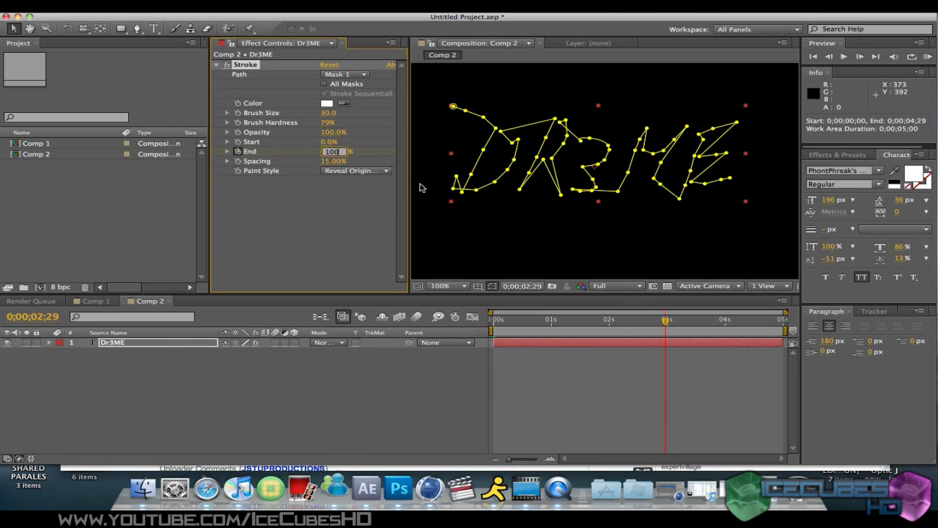
key("Return")
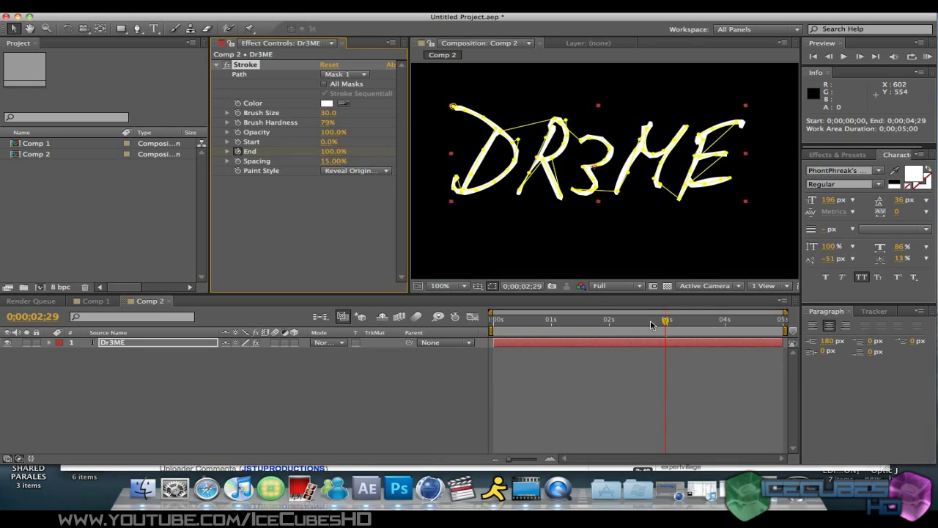
- Scrub Comp 2 to confirm DR3ME writes on fully, then zoom the viewer to 25%
left_click(570, 256)
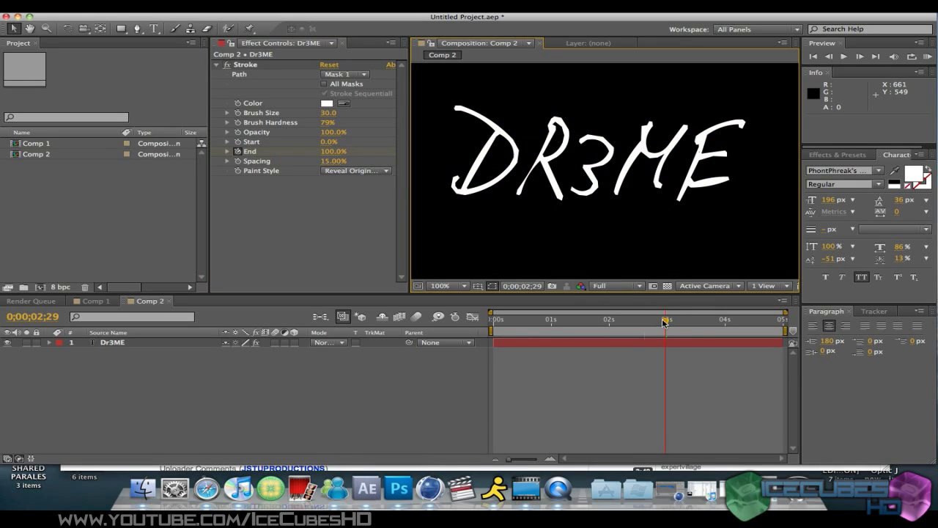
mouse_move(664, 323)
left_mouse_down()
mouse_move(447, 319)
mouse_move(622, 323)
left_mouse_up()
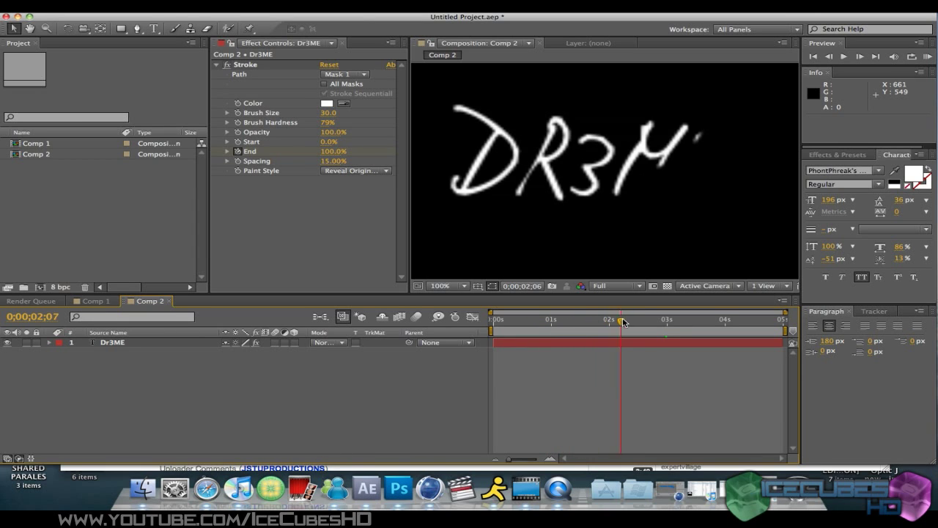
left_click_drag(622, 322, 681, 323)
scroll(574, 237, "down", 1)
scroll(597, 220, "down", 1)
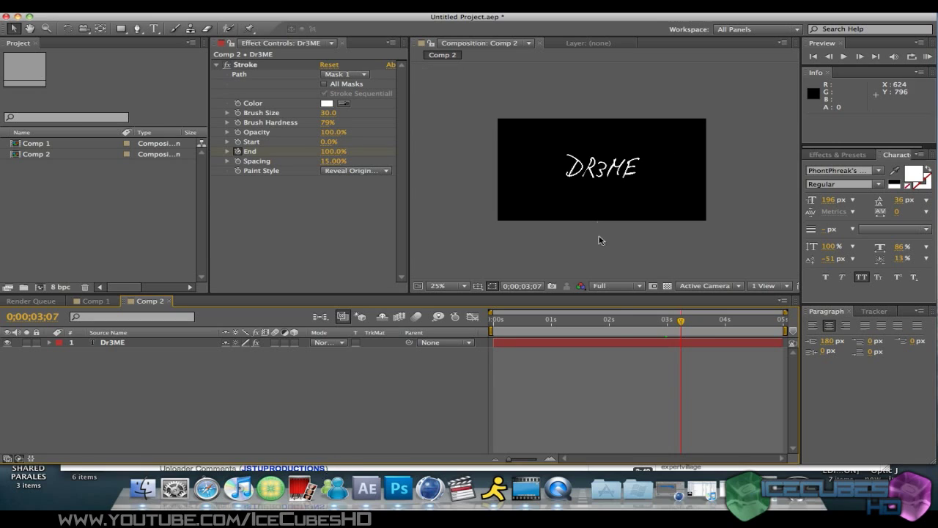
- Set the Stroke effect colour to pure red (FF0000)
left_click(327, 103)
left_click_drag(204, 265, 260, 249)
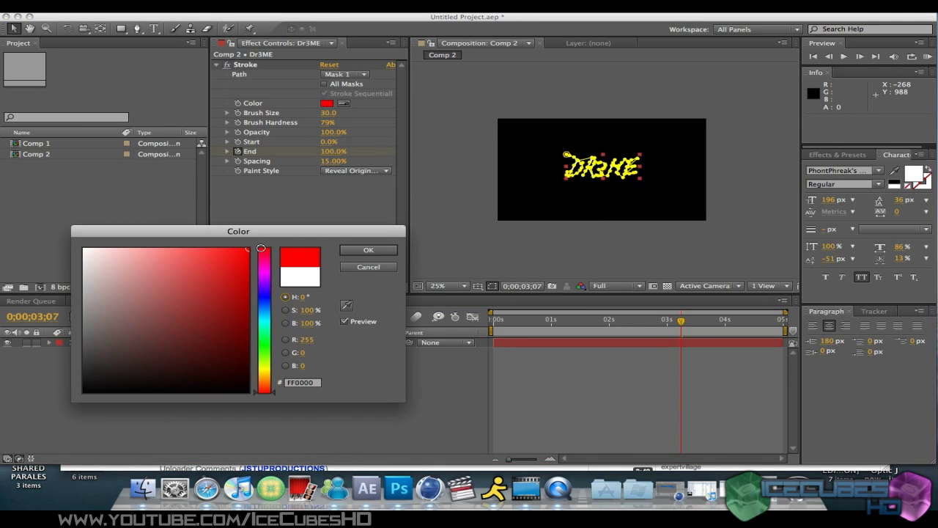
left_click(367, 251)
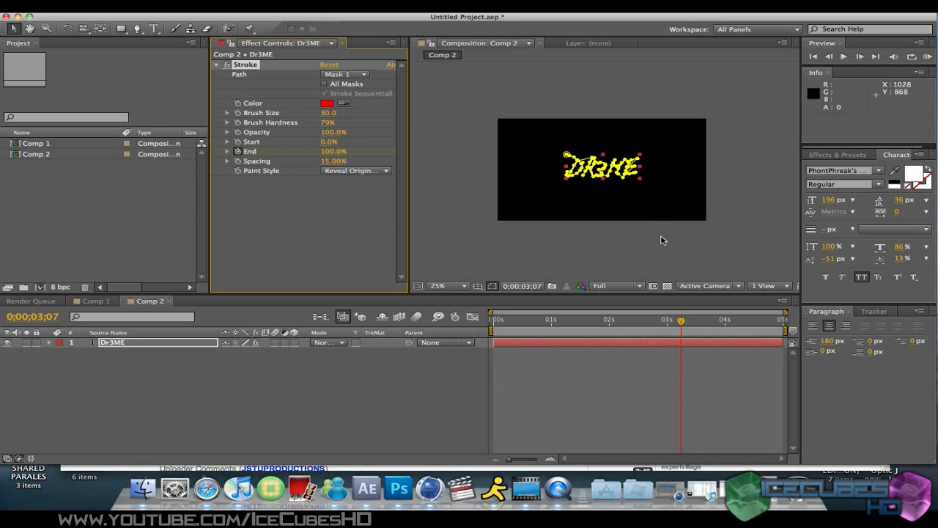
- Deselect the layer and scrub from time 0 until DR3 is written
left_click(626, 212)
mouse_move(627, 313)
left_mouse_down()
mouse_move(483, 318)
mouse_move(674, 312)
left_mouse_up()
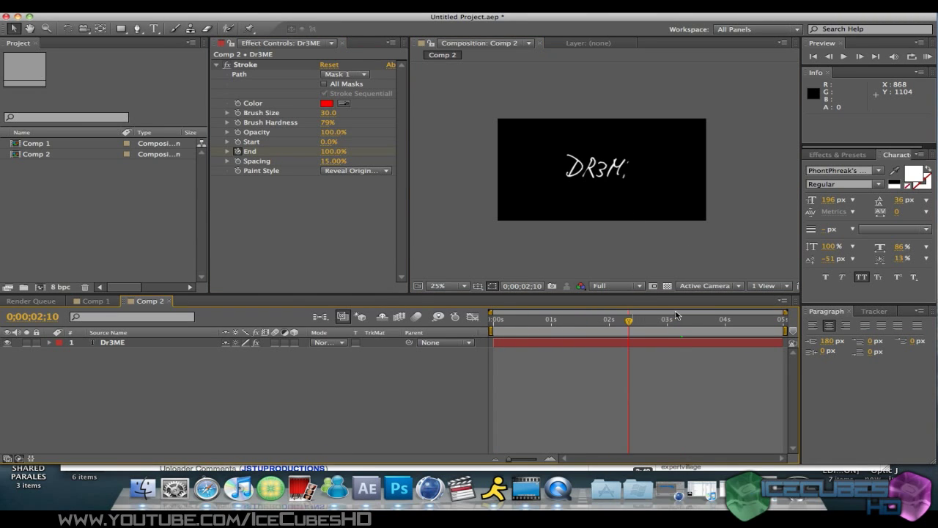
left_click_drag(677, 332, 494, 327)
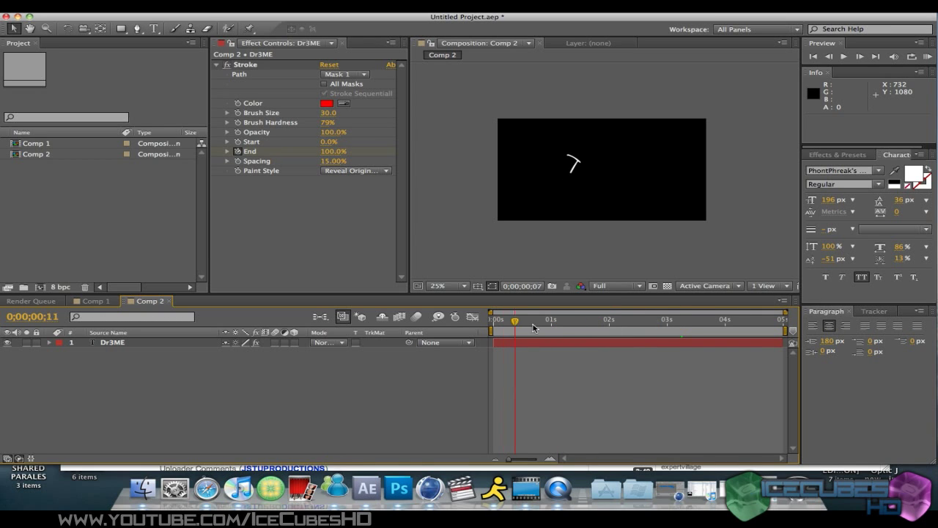
left_click_drag(494, 326, 591, 326)
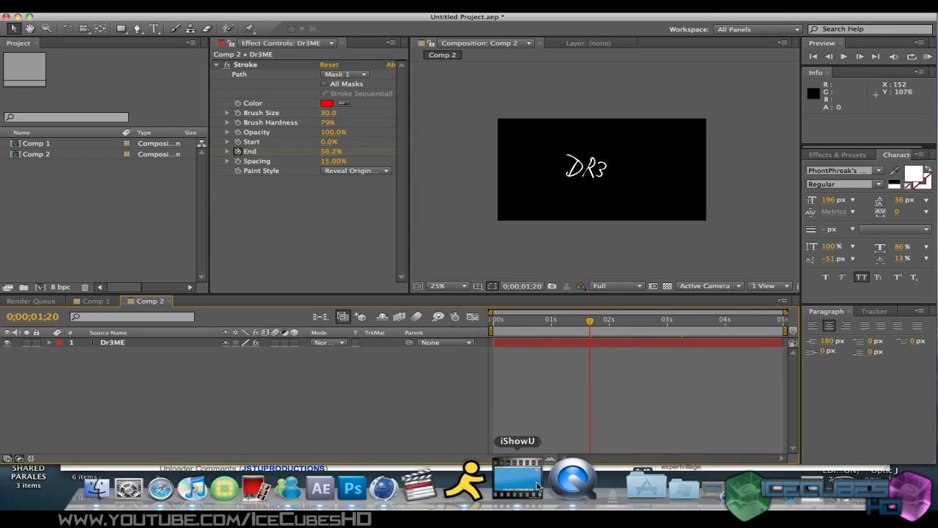